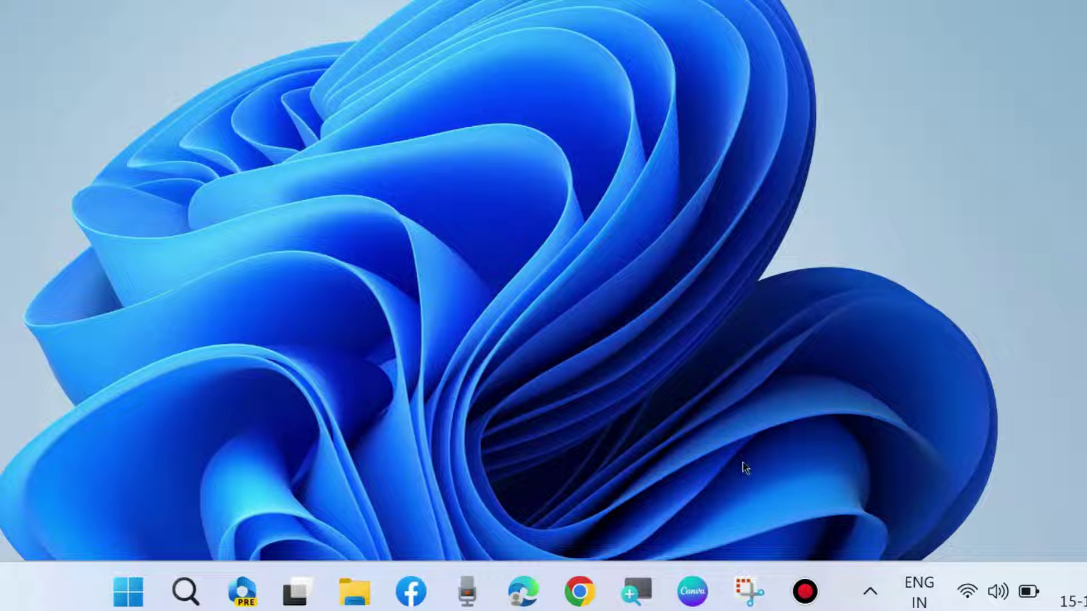
Open a new Chrome window, shrink it from the top and left, and move it left
{"action": "left_click", "coordinate": [737, 436]}
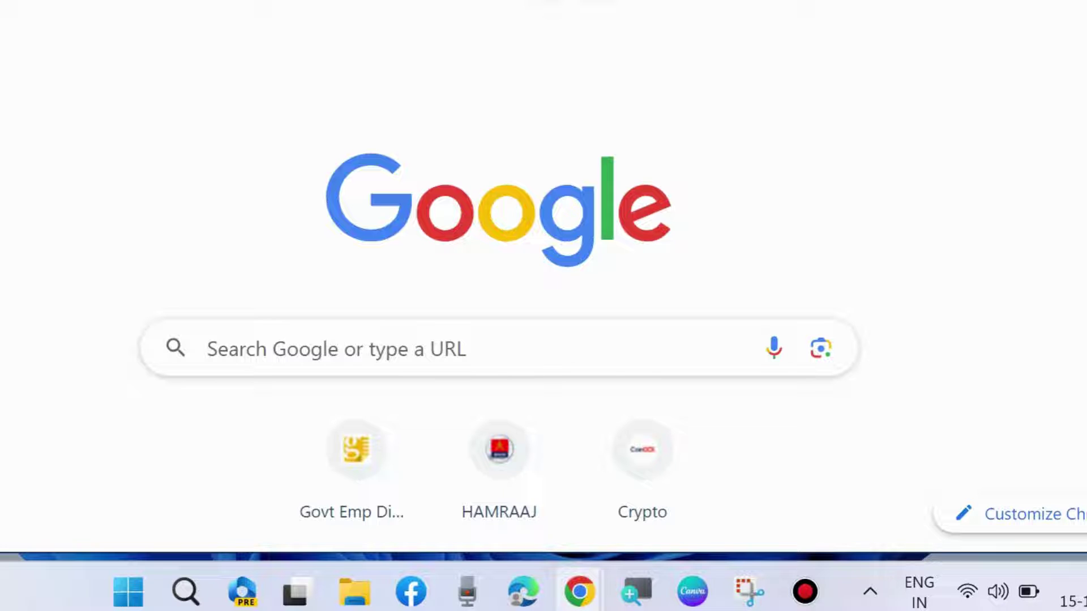
{"action": "left_click_drag", "start_coordinate": [709, 0], "coordinate": [709, 44]}
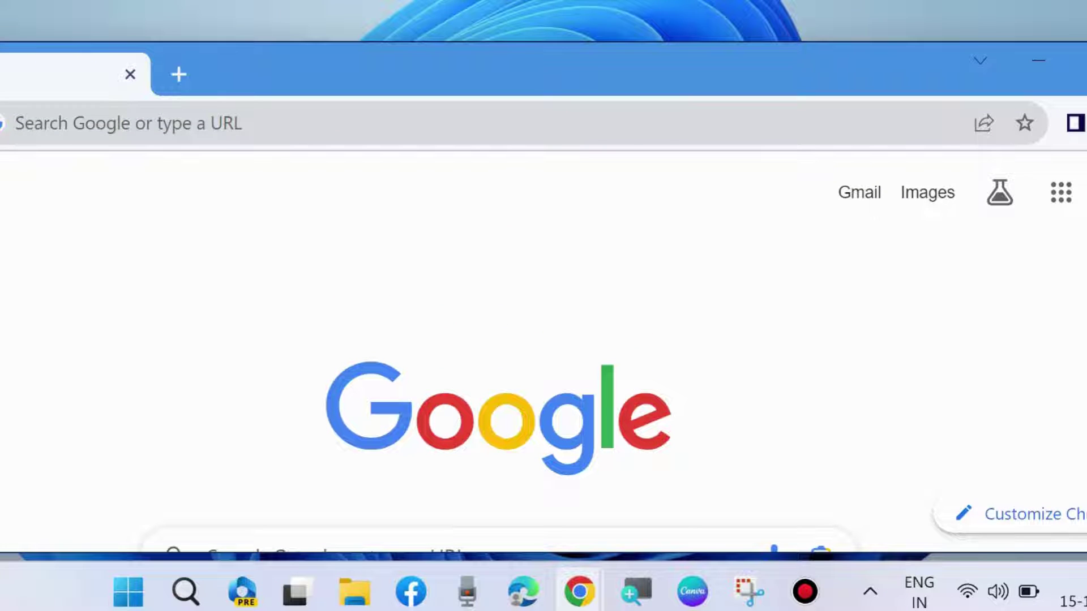
{"action": "left_click_drag", "start_coordinate": [2, 313], "coordinate": [136, 313]}
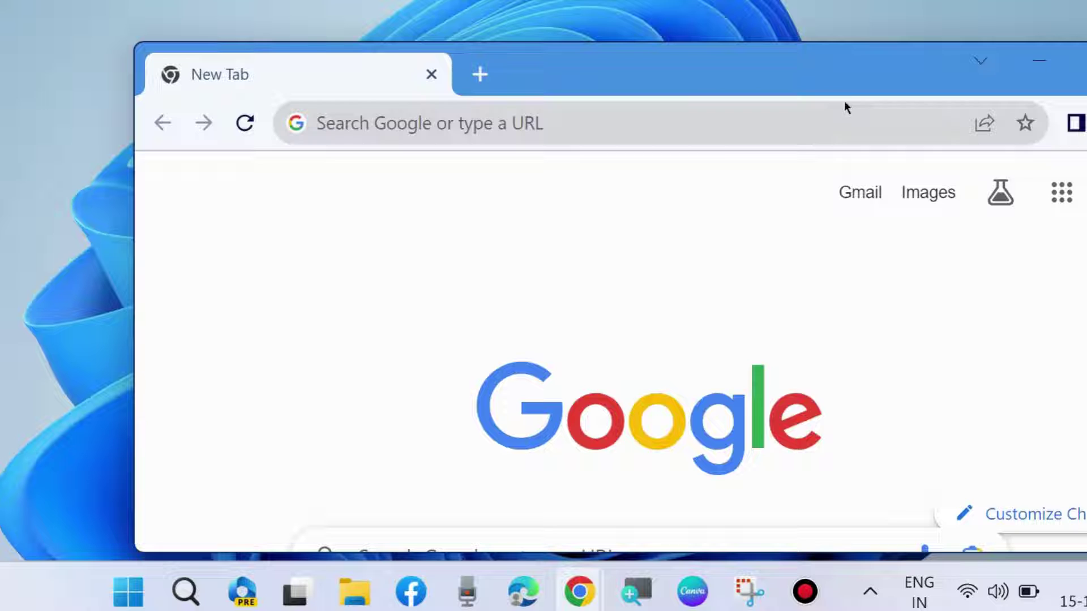
{"action": "left_click_drag", "start_coordinate": [845, 75], "coordinate": [721, 83]}
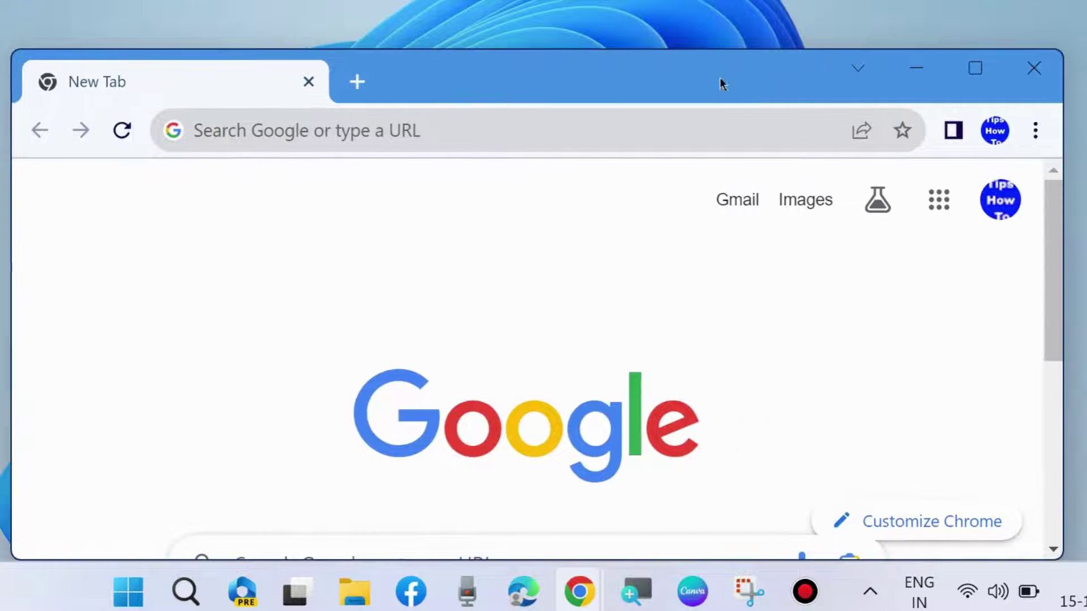
Bring up the Help submenu in Chrome's main menu
{"action": "left_click", "coordinate": [1035, 133]}
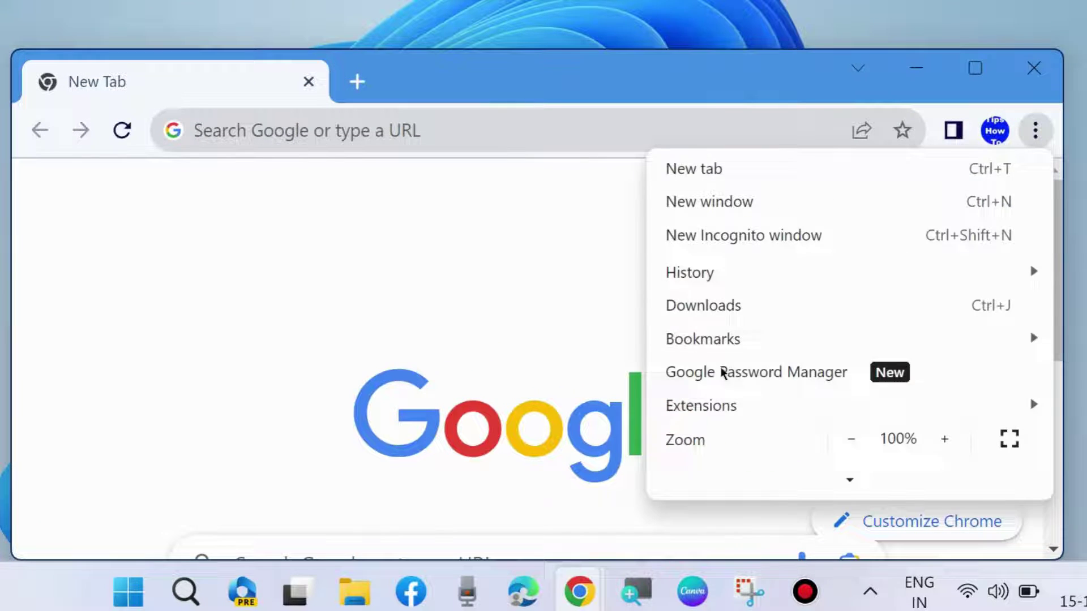
{"action": "scroll", "coordinate": [724, 373], "scroll_direction": "down", "scroll_amount": 5}
{"action": "scroll", "coordinate": [725, 373], "scroll_direction": "down", "scroll_amount": 1}
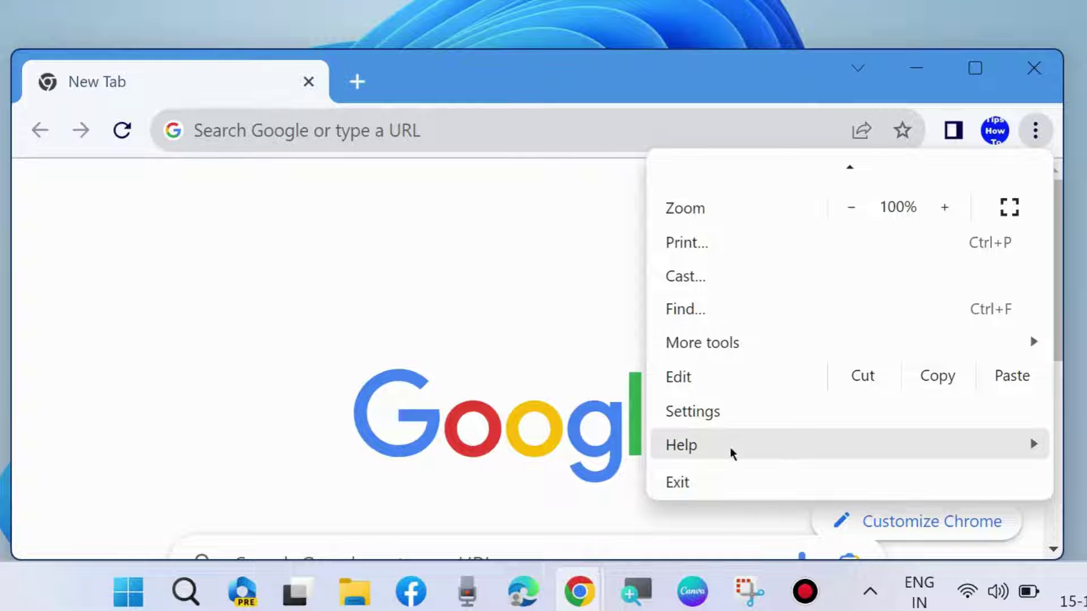
{"action": "mouse_move", "coordinate": [730, 451]}
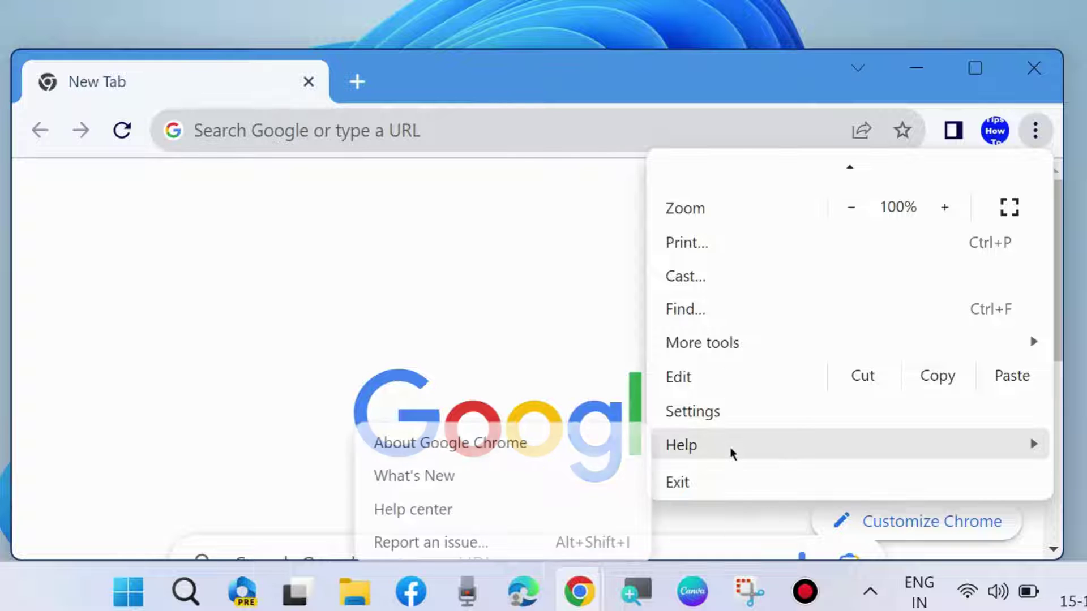
Open About Google Chrome and let it update to 117.0.5938.152, pending relaunch
{"action": "left_click", "coordinate": [449, 444]}
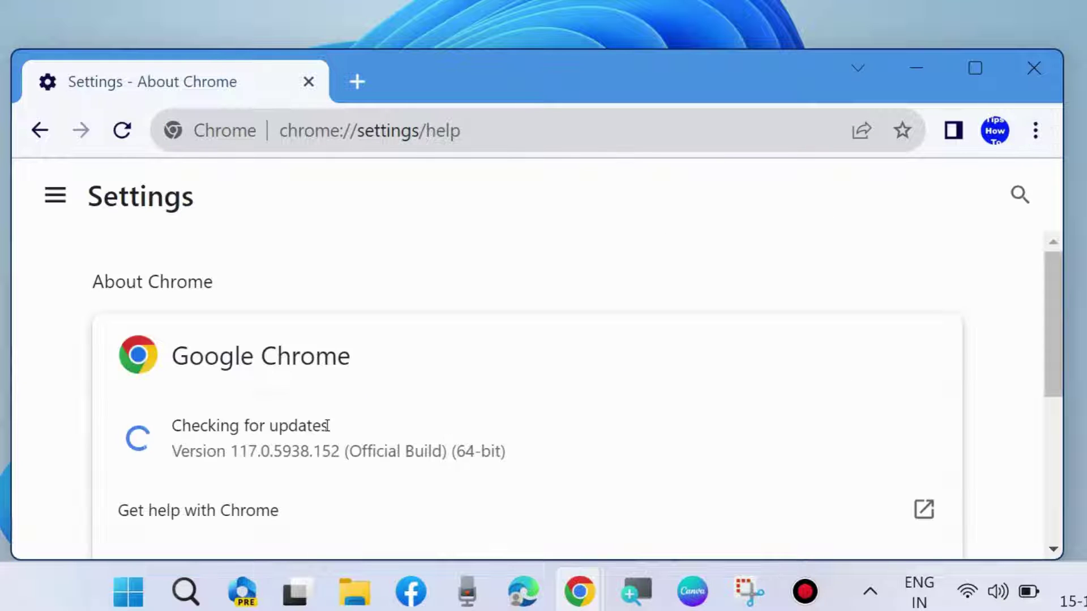
{"action": "scroll", "coordinate": [327, 425], "scroll_direction": "down", "scroll_amount": 1}
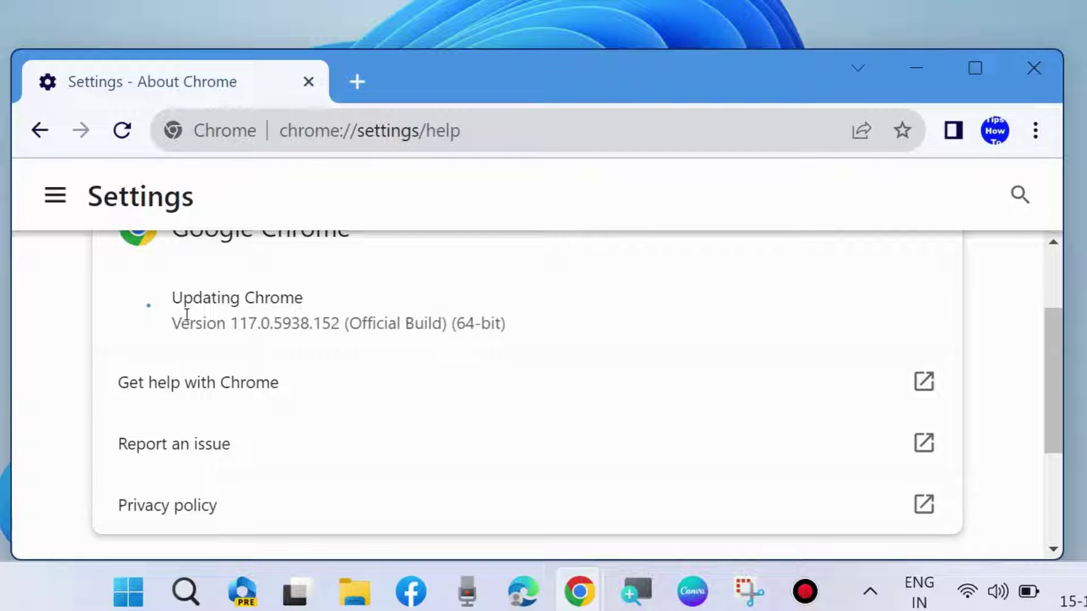
{"action": "scroll", "coordinate": [267, 314], "scroll_direction": "up", "scroll_amount": 2}
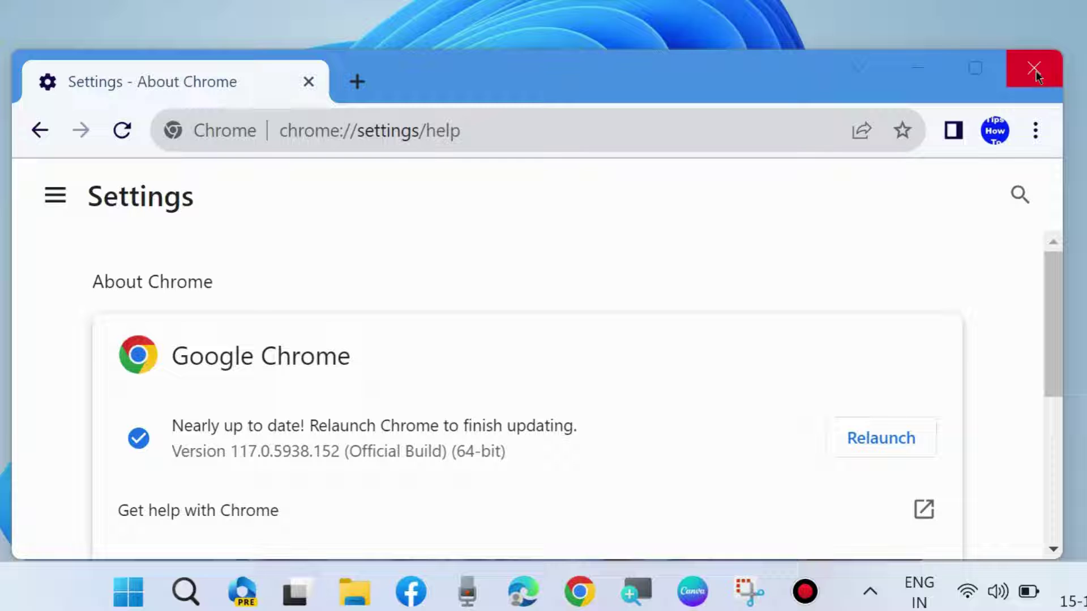
Go to the Privacy and security section of Chrome's settings
{"action": "left_click", "coordinate": [1035, 131]}
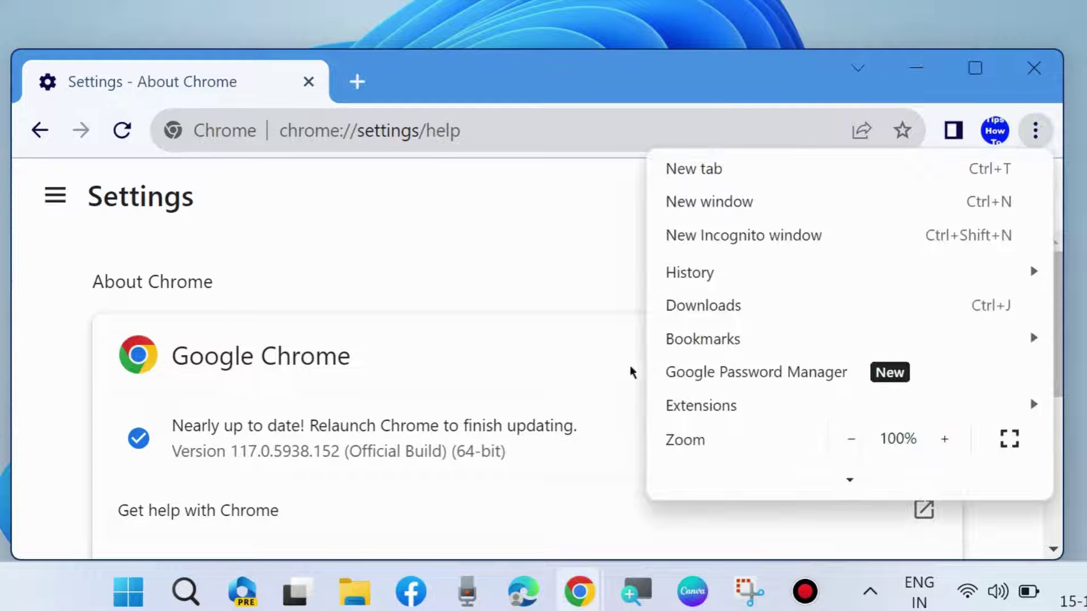
{"action": "scroll", "coordinate": [743, 389], "scroll_direction": "down", "scroll_amount": 4}
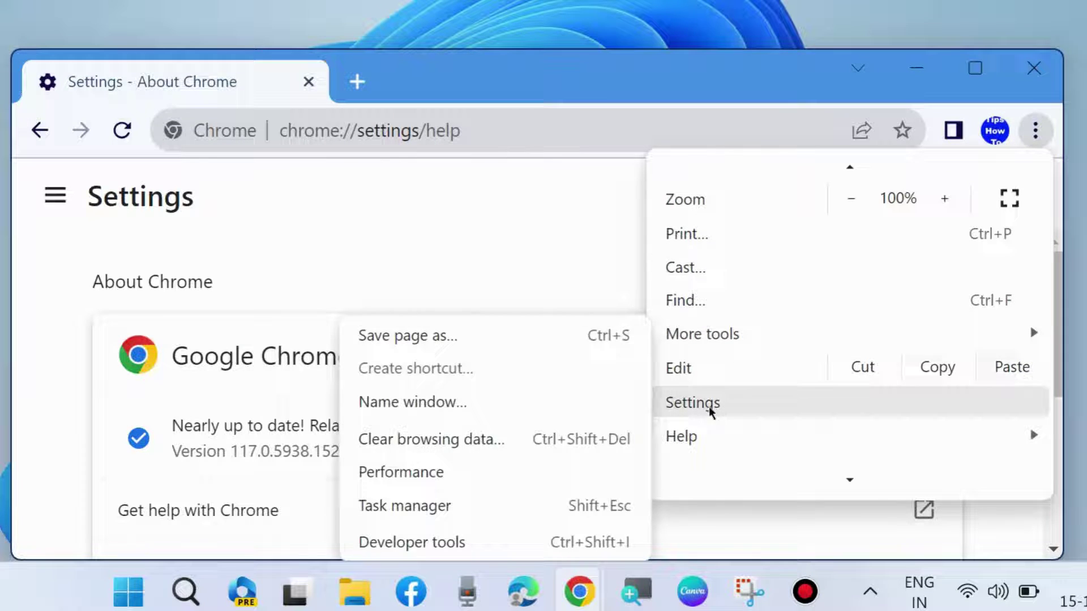
{"action": "left_click", "coordinate": [698, 403]}
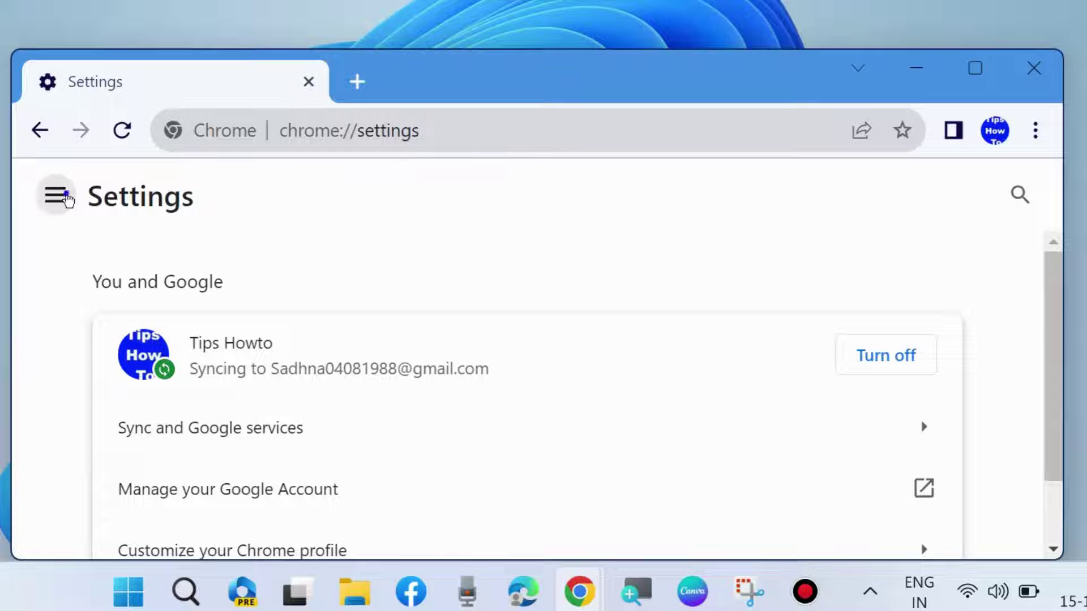
{"action": "left_click", "coordinate": [55, 196]}
{"action": "left_click", "coordinate": [145, 370]}
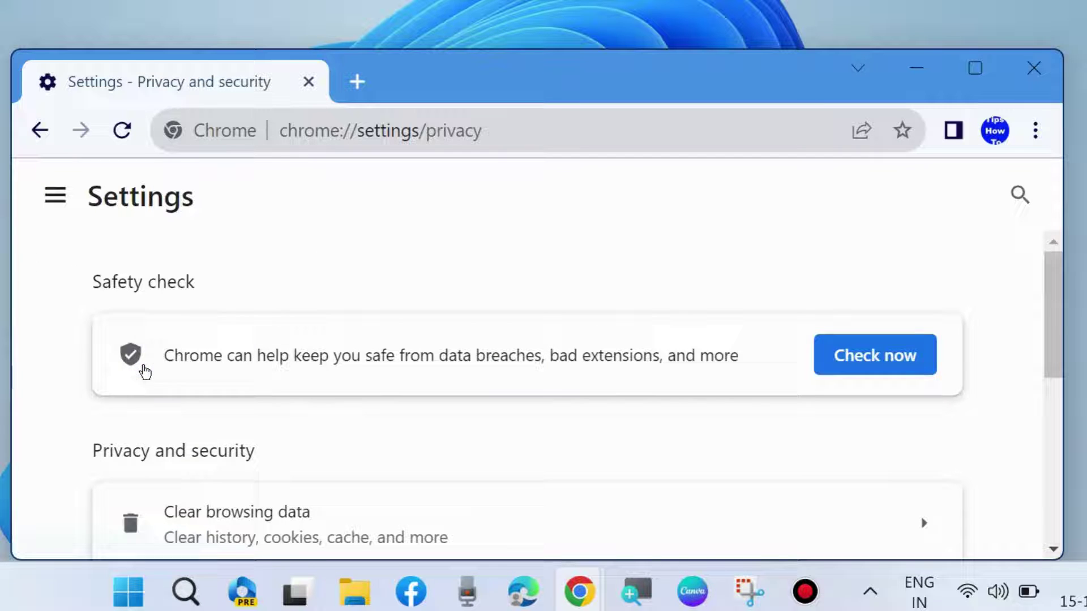
Clear All time browsing history, download history and cookies
{"action": "scroll", "coordinate": [289, 360], "scroll_direction": "down", "scroll_amount": 3}
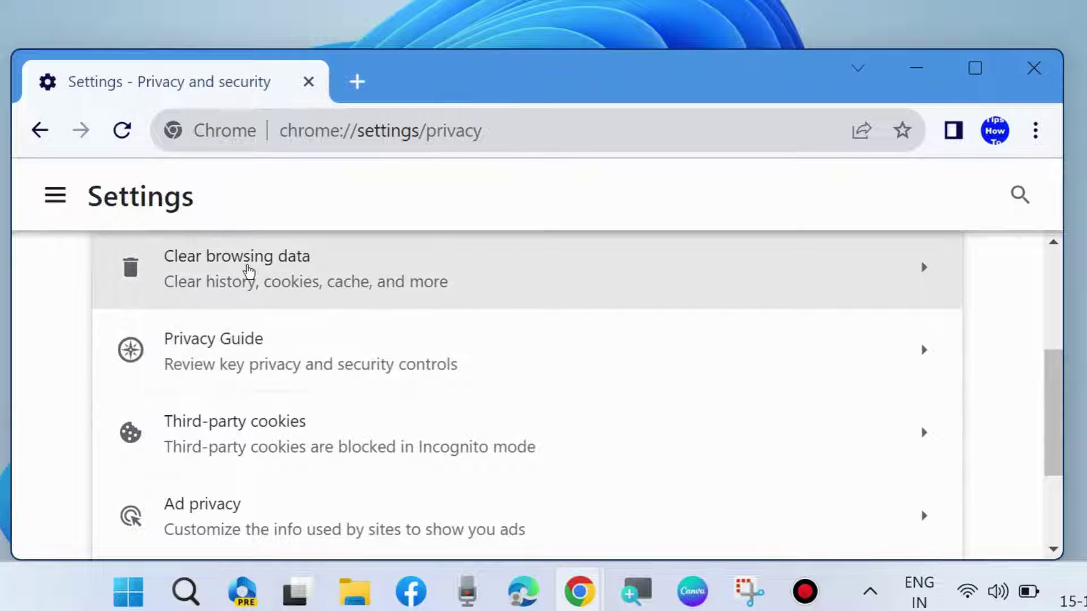
{"action": "left_click", "coordinate": [265, 273]}
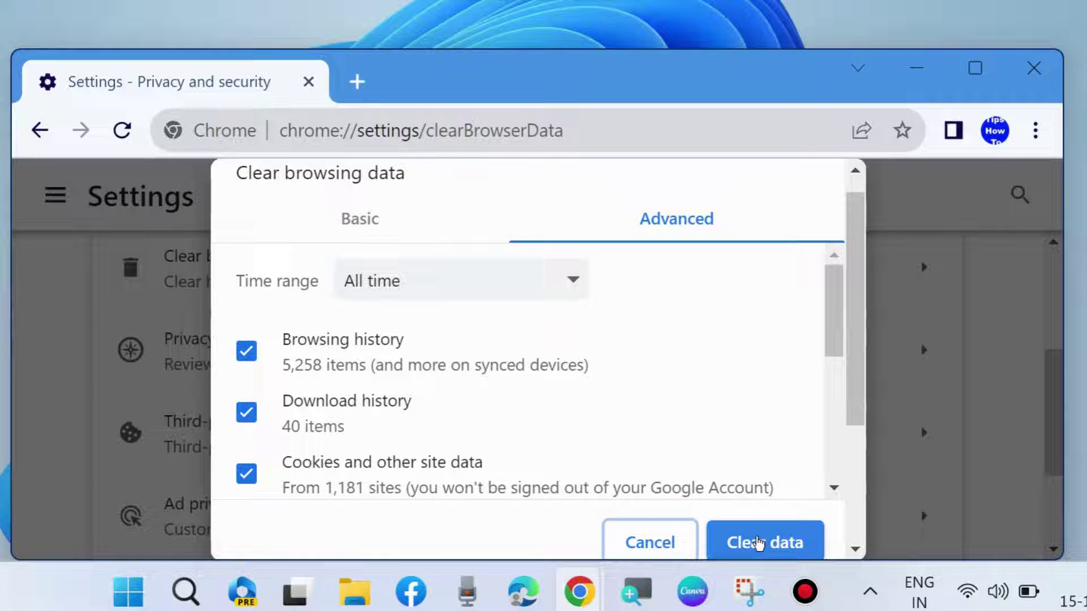
{"action": "left_click", "coordinate": [758, 543]}
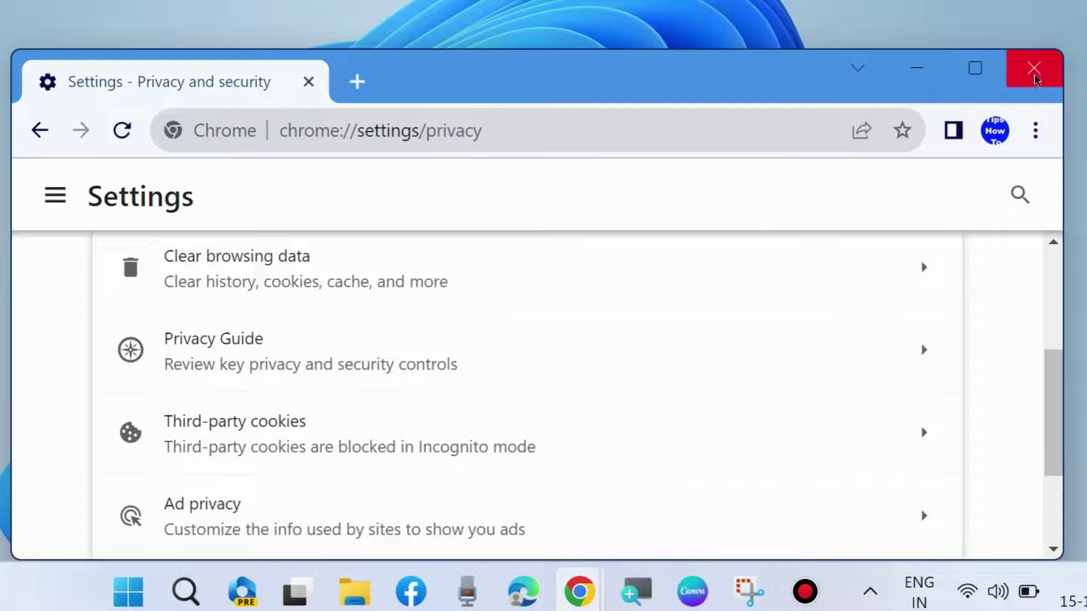
Close Chrome, check Windows Update (two updates failed, error 0x800f0922), then close Settings
{"action": "left_click", "coordinate": [1033, 69]}
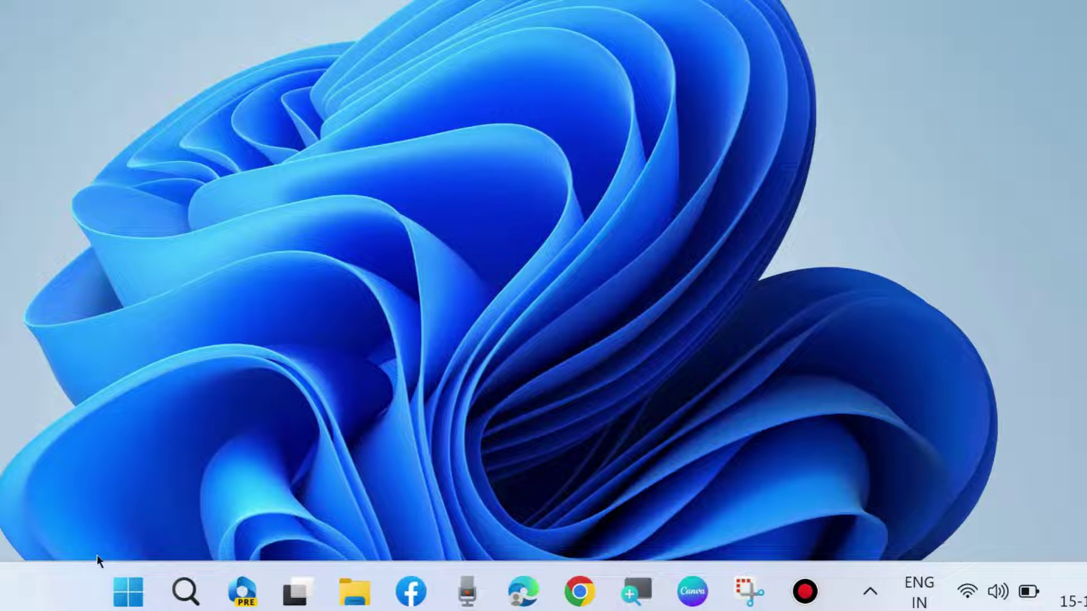
{"action": "right_click", "coordinate": [128, 592]}
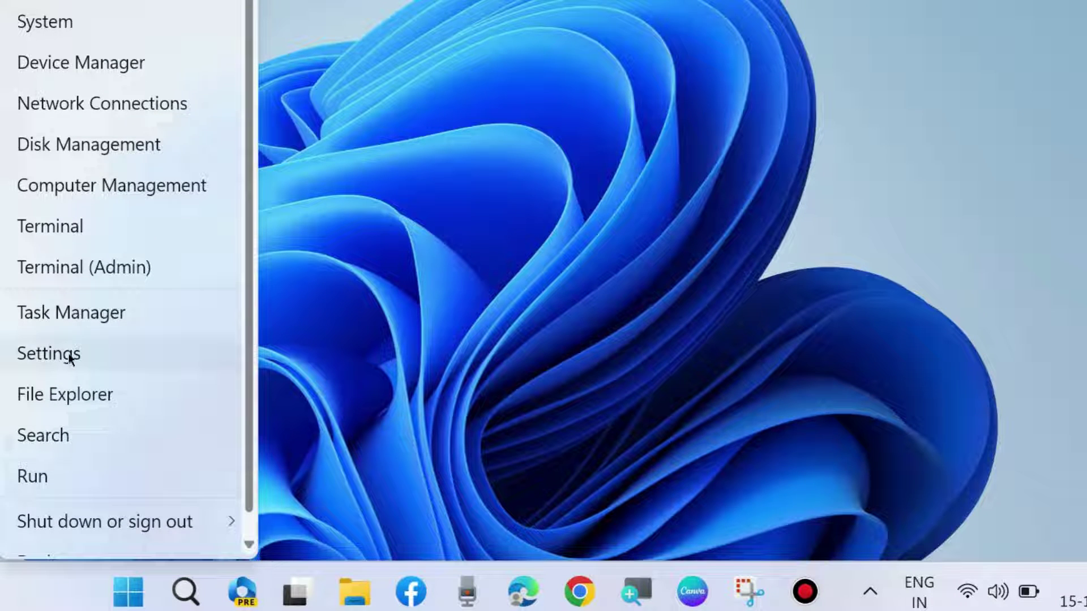
{"action": "left_click", "coordinate": [48, 354]}
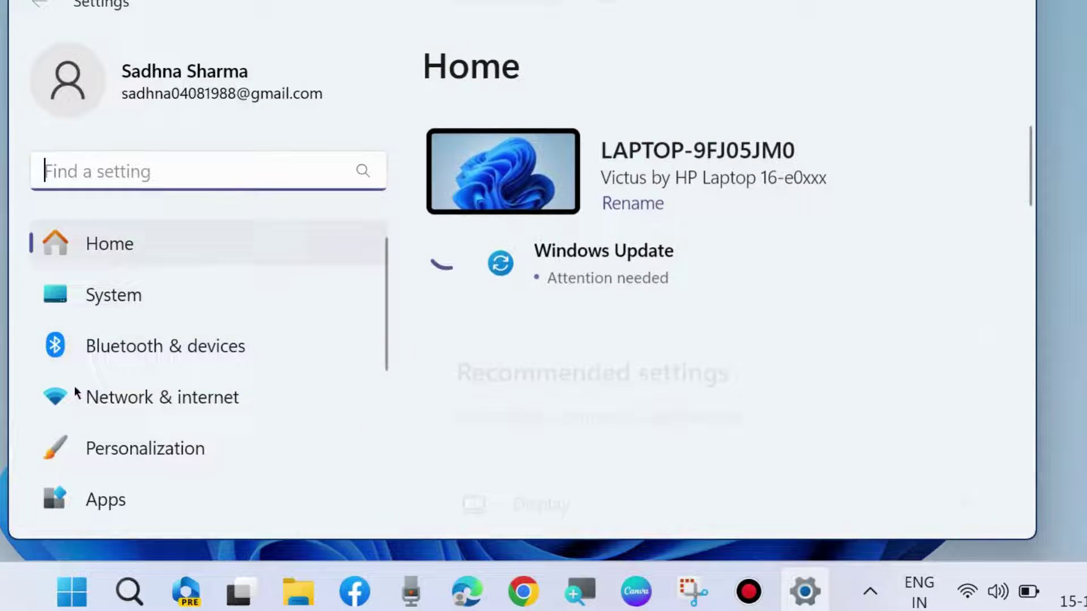
{"action": "scroll", "coordinate": [82, 399], "scroll_direction": "down", "scroll_amount": 5}
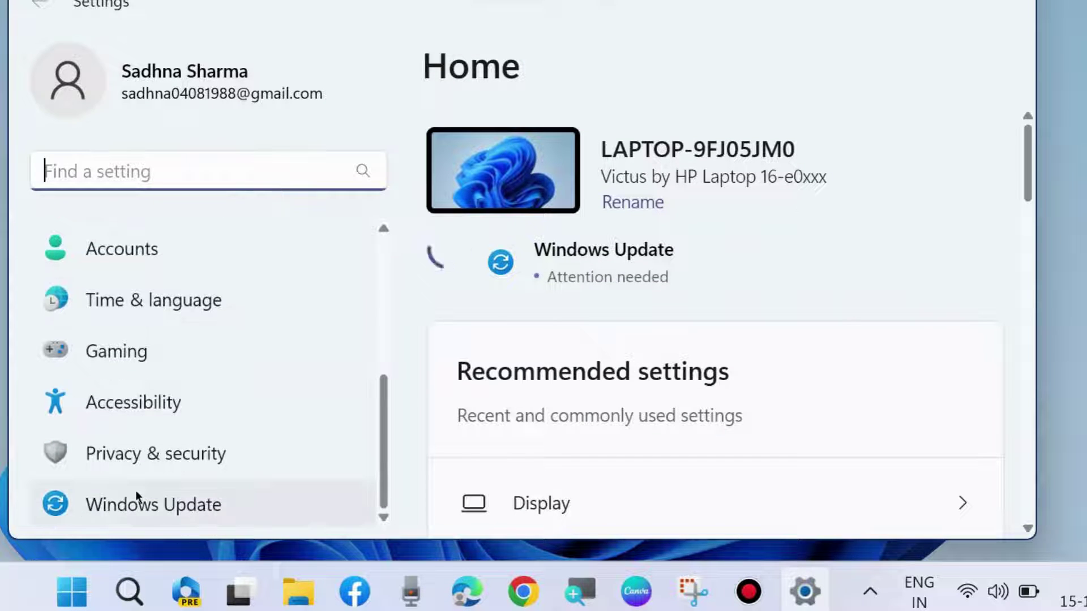
{"action": "left_click", "coordinate": [154, 504]}
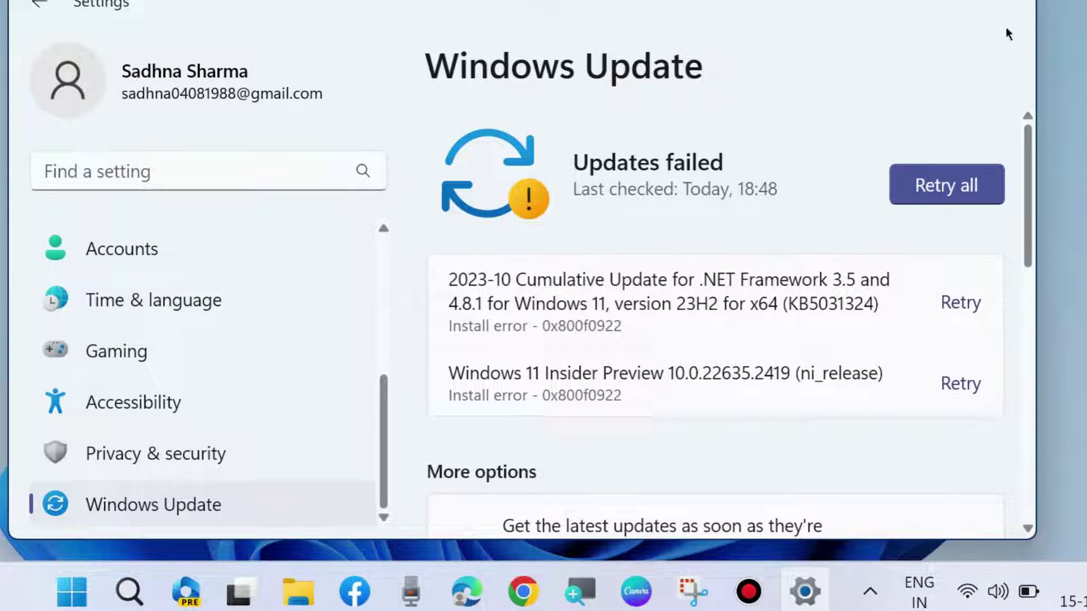
{"action": "left_click", "coordinate": [1013, 3]}
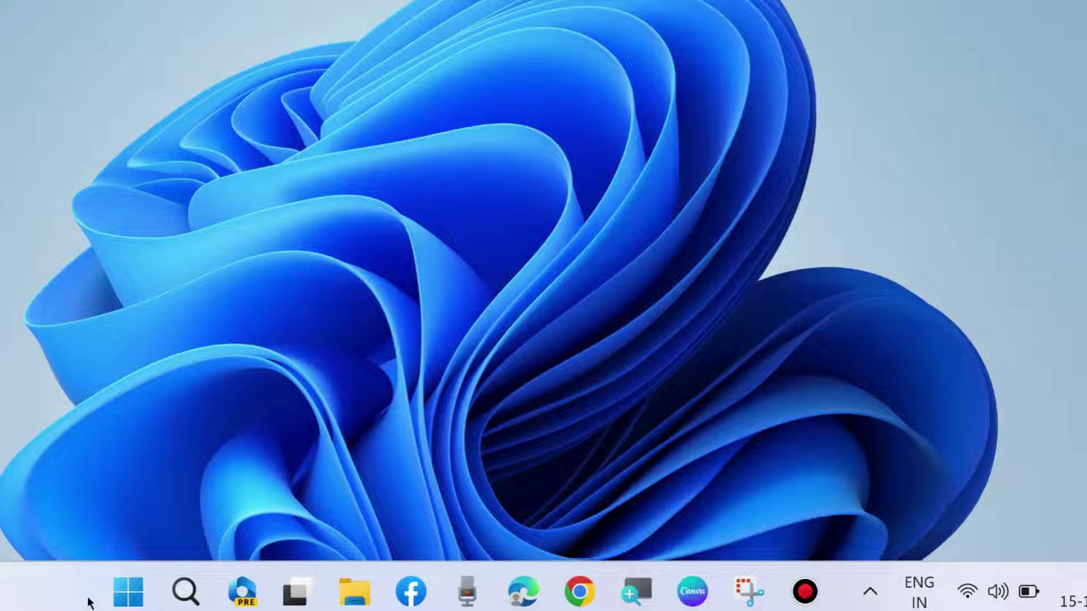
Run services.msc from the Run dialog to open the Services console
{"action": "right_click", "coordinate": [128, 591]}
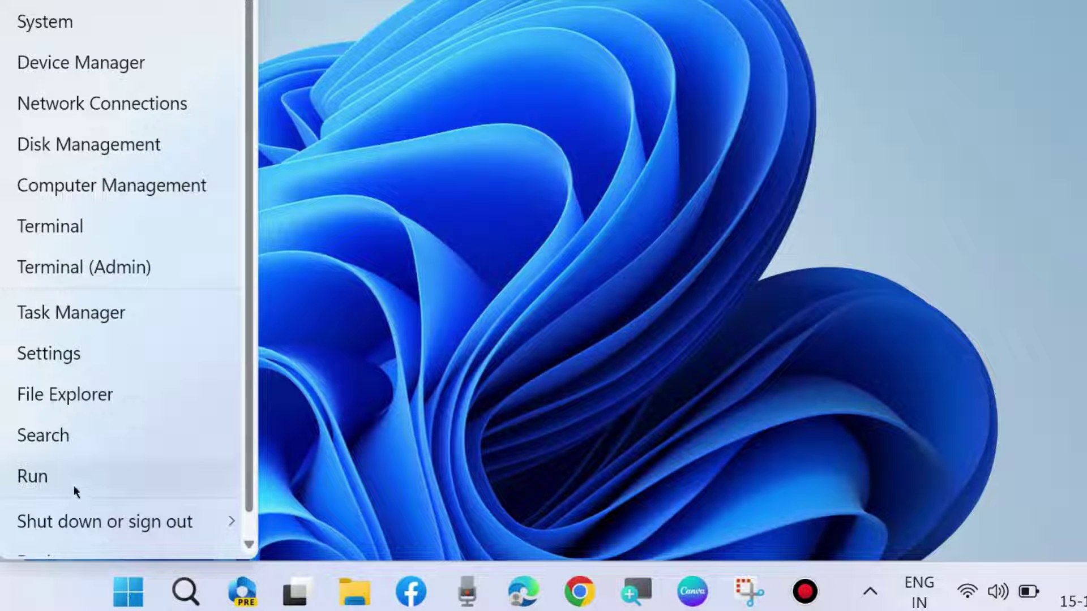
{"action": "left_click", "coordinate": [72, 480]}
{"action": "left_click_drag", "start_coordinate": [67, 286], "coordinate": [585, 136]}
{"action": "type", "text": "servi"}
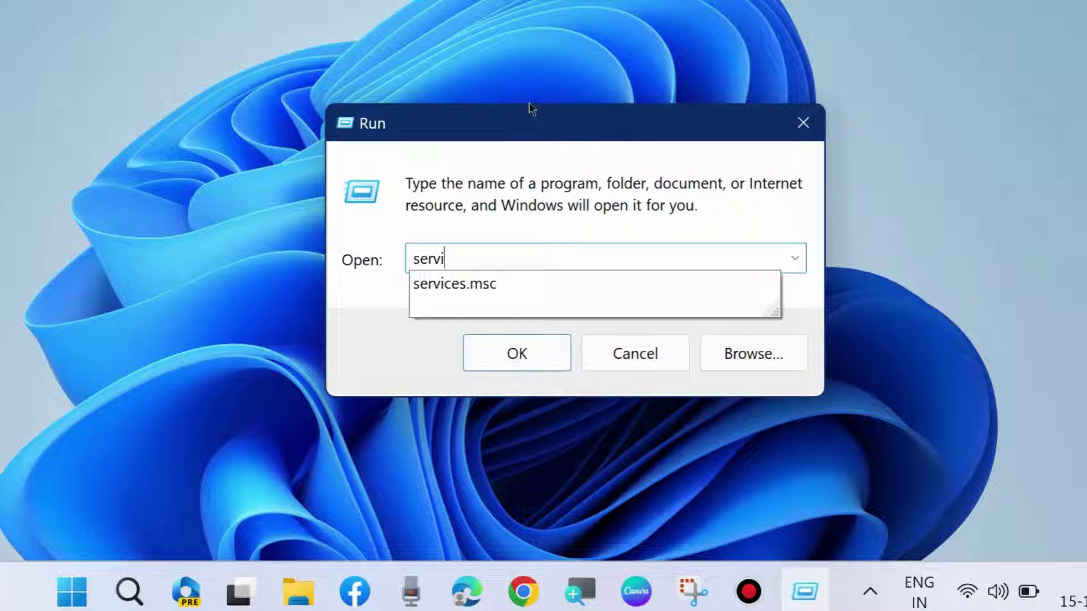
{"action": "type", "text": "ces.msc"}
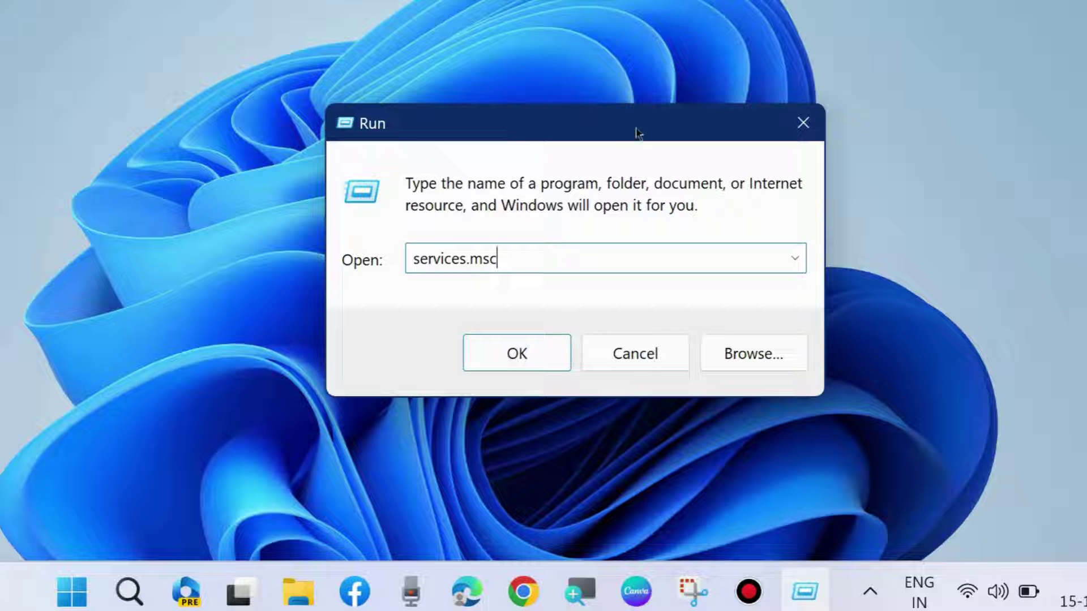
{"action": "left_click", "coordinate": [519, 355]}
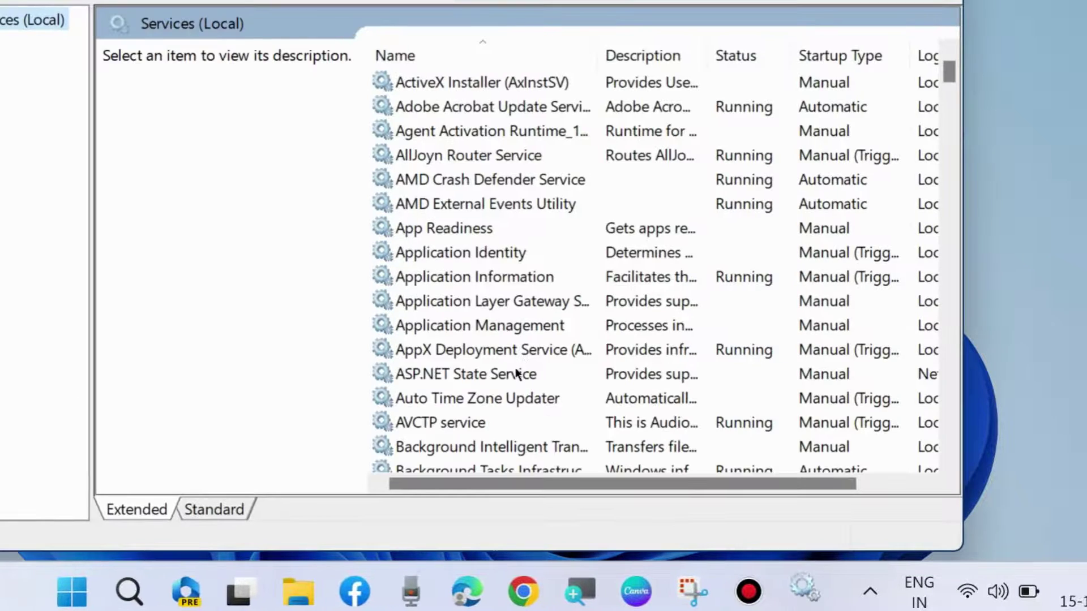
Start the Human Interface Device Service
{"action": "scroll", "coordinate": [516, 335], "scroll_direction": "down", "scroll_amount": 5}
{"action": "scroll", "coordinate": [516, 335], "scroll_direction": "down", "scroll_amount": 20}
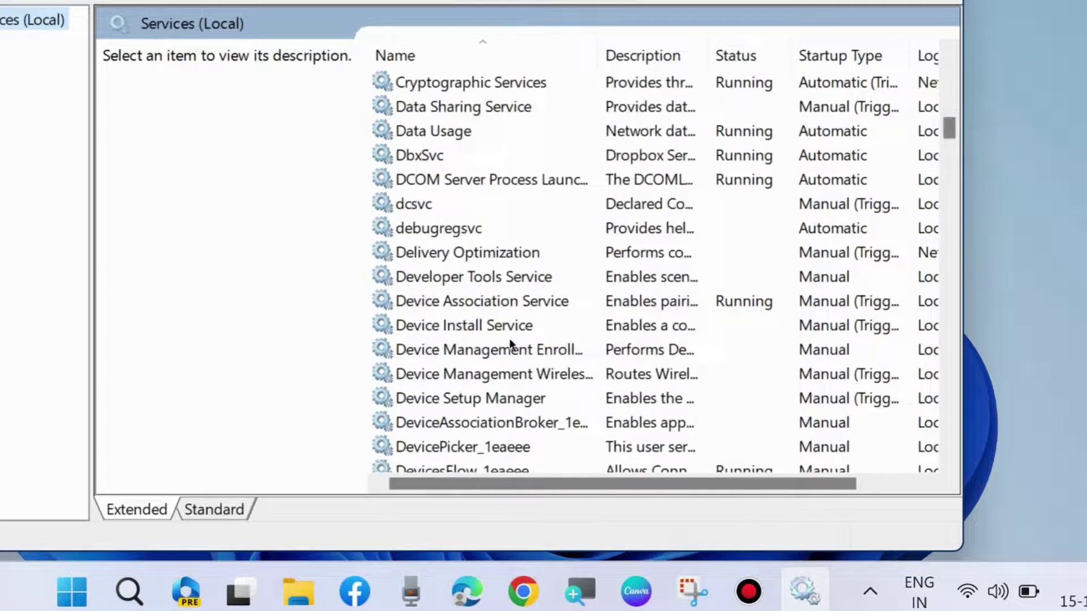
{"action": "scroll", "coordinate": [508, 351], "scroll_direction": "down", "scroll_amount": 2}
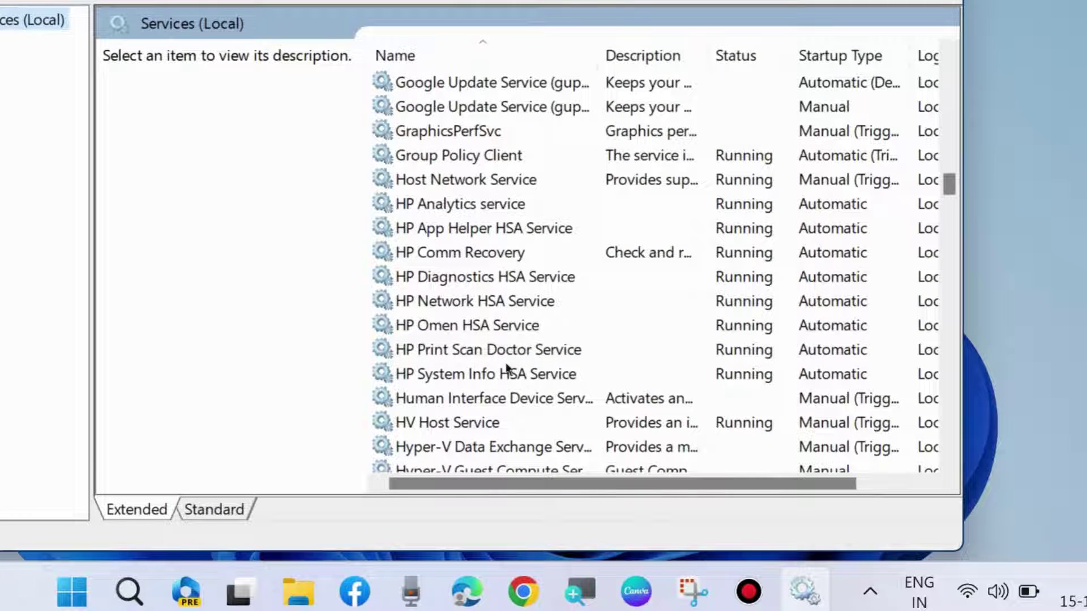
{"action": "left_click", "coordinate": [484, 403]}
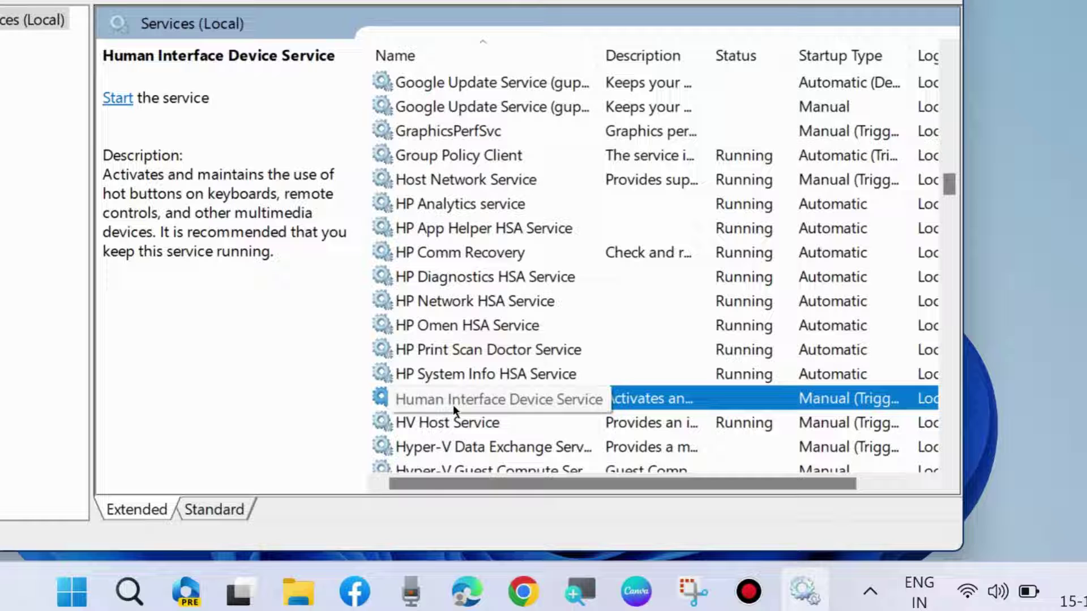
{"action": "right_click", "coordinate": [431, 401]}
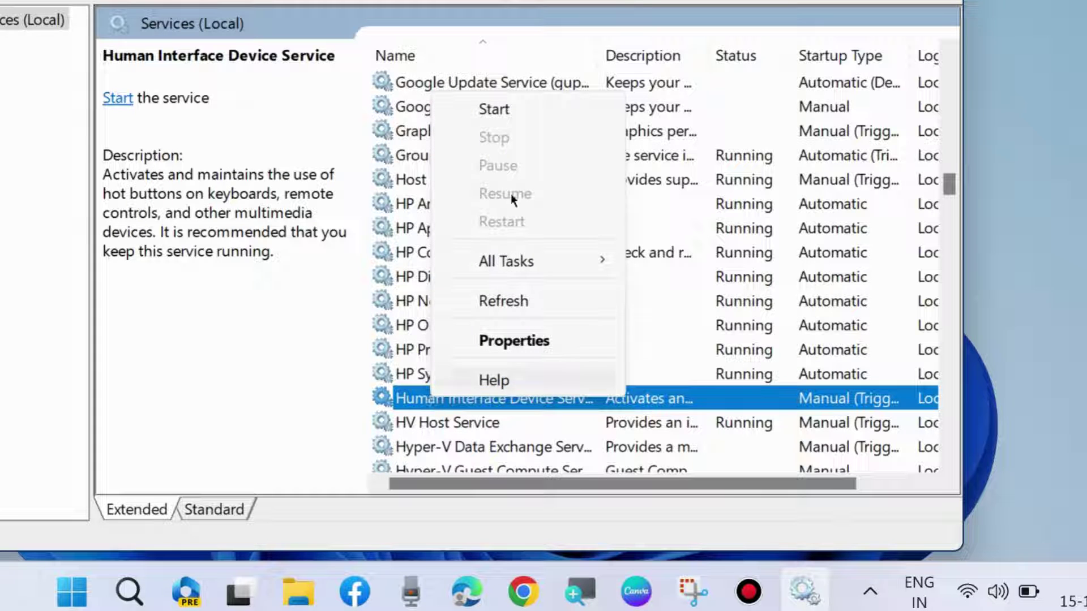
{"action": "left_click", "coordinate": [497, 111]}
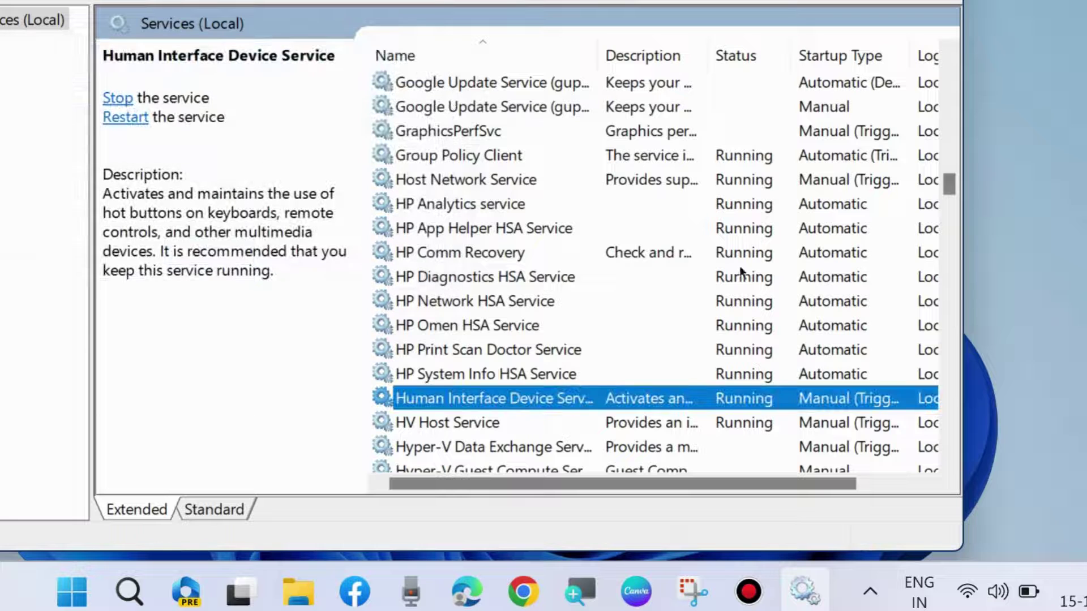
Set the Human Interface Device Service startup type to Automatic and close Services
{"action": "right_click", "coordinate": [475, 402]}
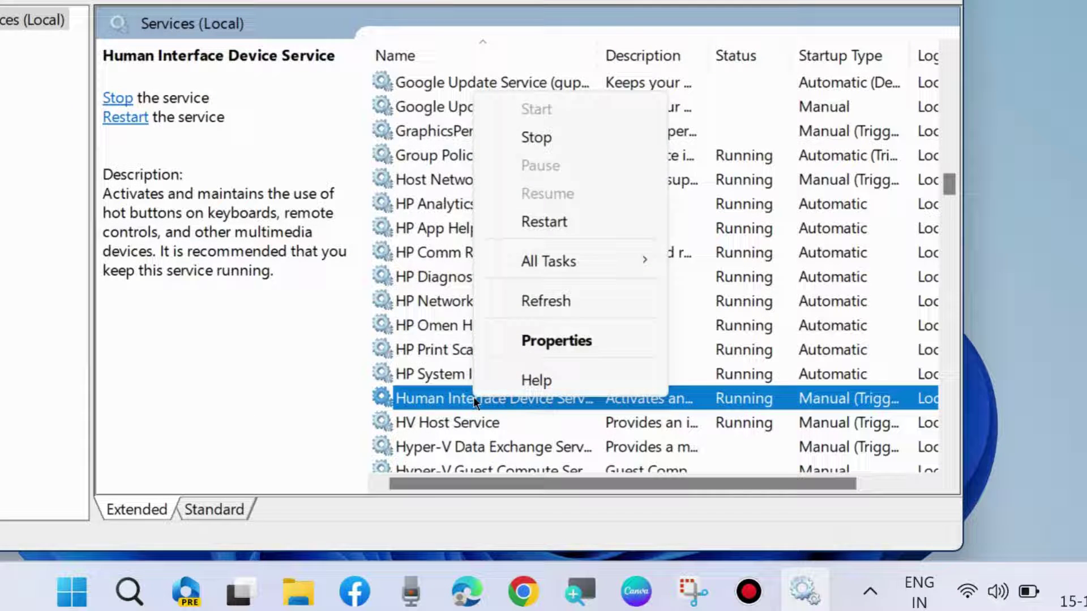
{"action": "double_click", "coordinate": [474, 399]}
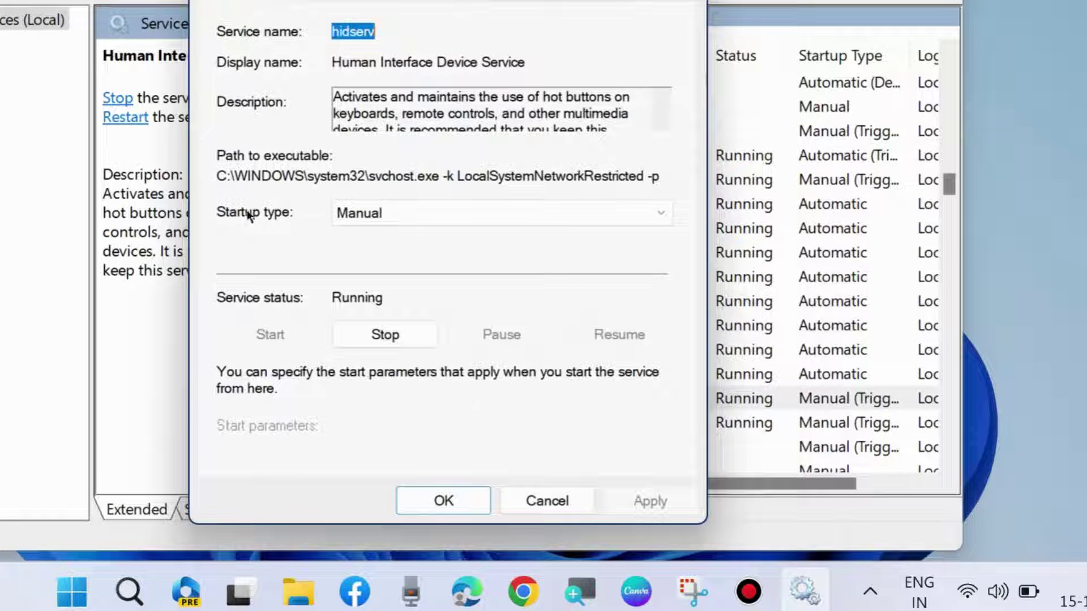
{"action": "left_click", "coordinate": [427, 212]}
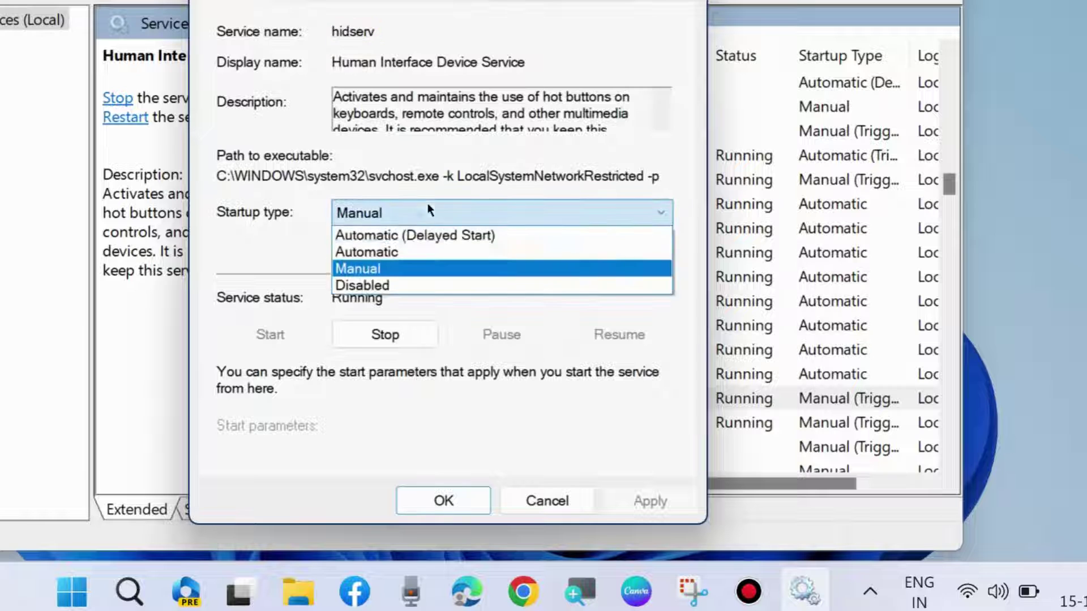
{"action": "left_click", "coordinate": [402, 252]}
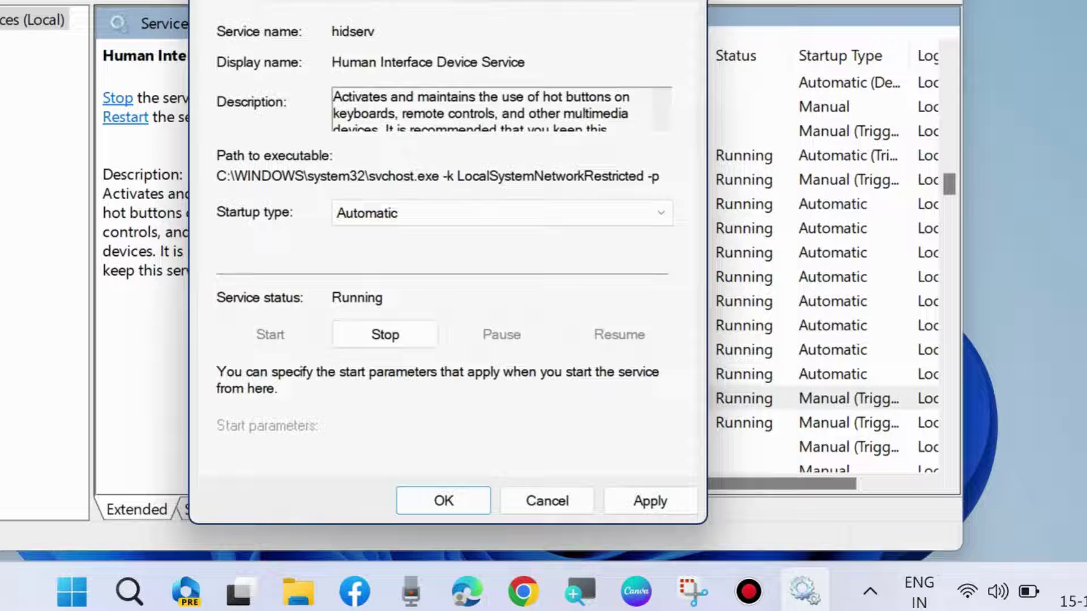
{"action": "left_click", "coordinate": [443, 501]}
{"action": "key", "text": "alt+F4"}
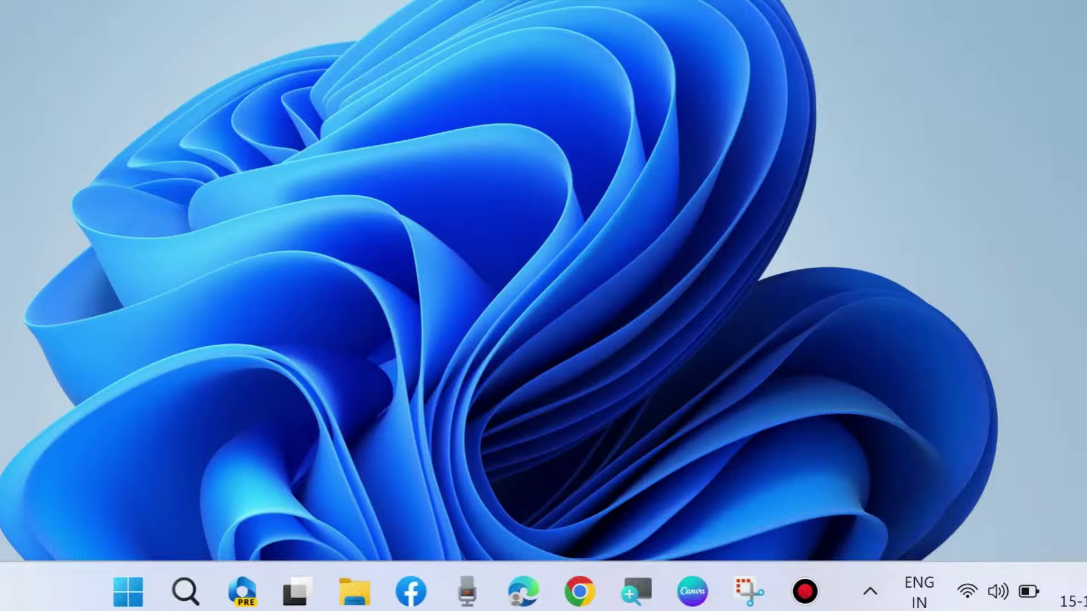
Open Settings and navigate to System > Troubleshoot > Other troubleshooters
{"action": "right_click", "coordinate": [128, 592]}
{"action": "left_click", "coordinate": [65, 355]}
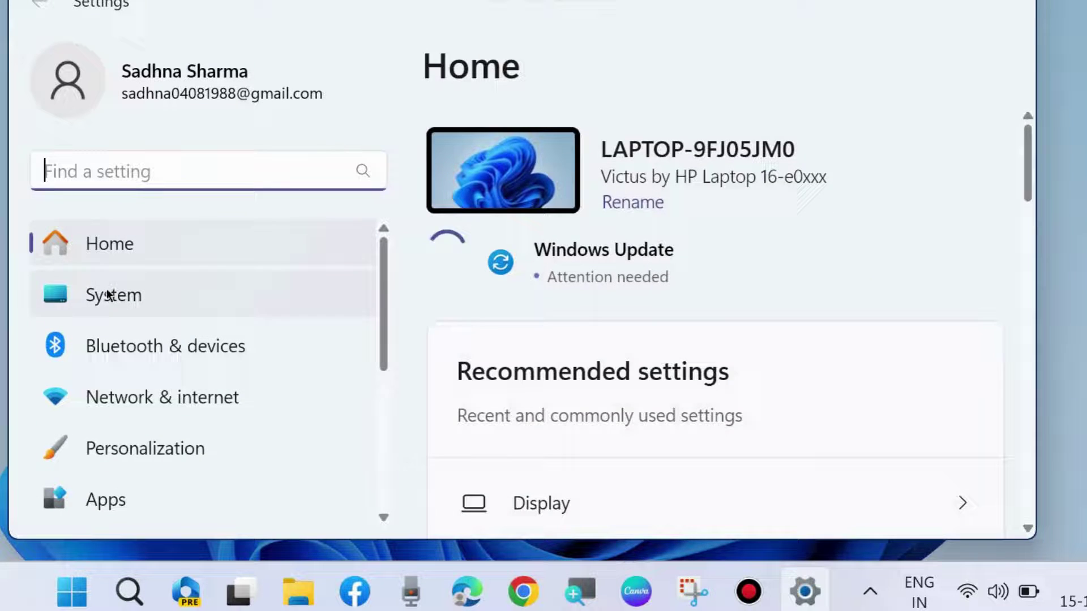
{"action": "left_click", "coordinate": [109, 287]}
{"action": "scroll", "coordinate": [522, 380], "scroll_direction": "down", "scroll_amount": 5}
{"action": "scroll", "coordinate": [610, 407], "scroll_direction": "down", "scroll_amount": 10}
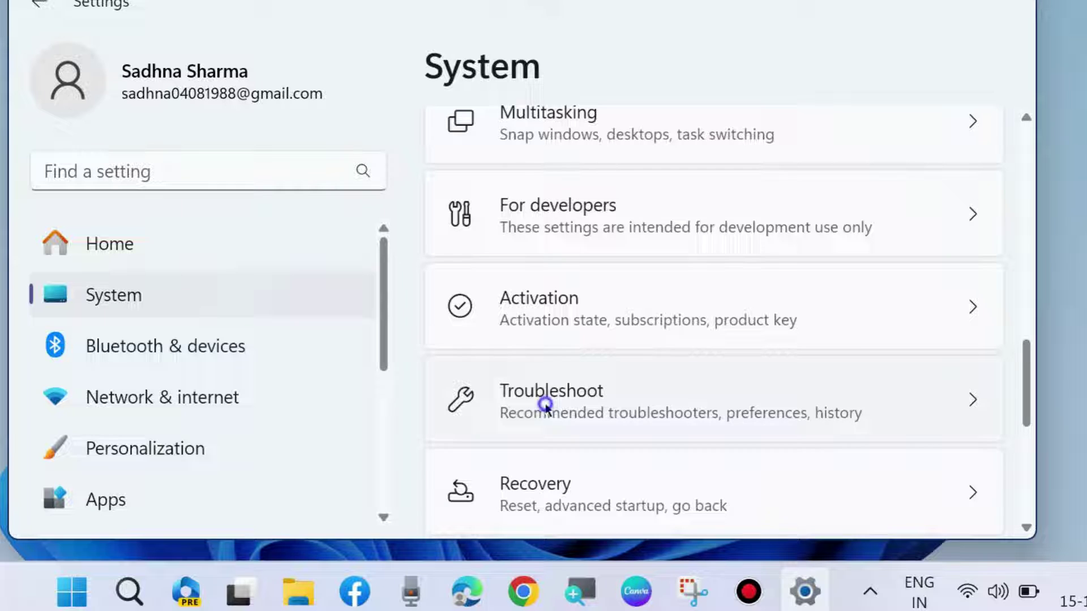
{"action": "left_click", "coordinate": [544, 406]}
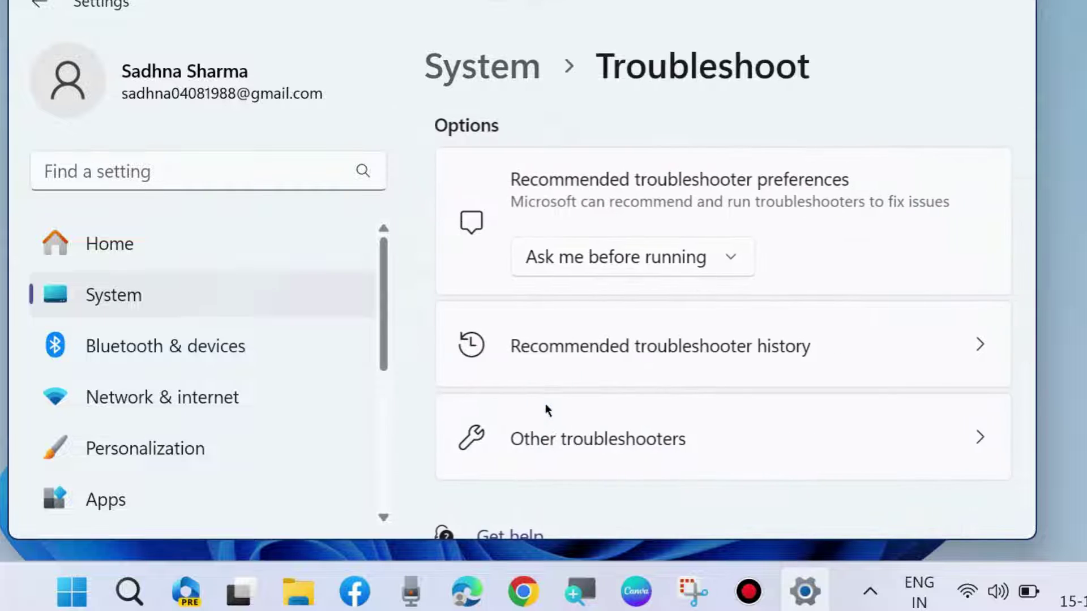
{"action": "left_click", "coordinate": [638, 444]}
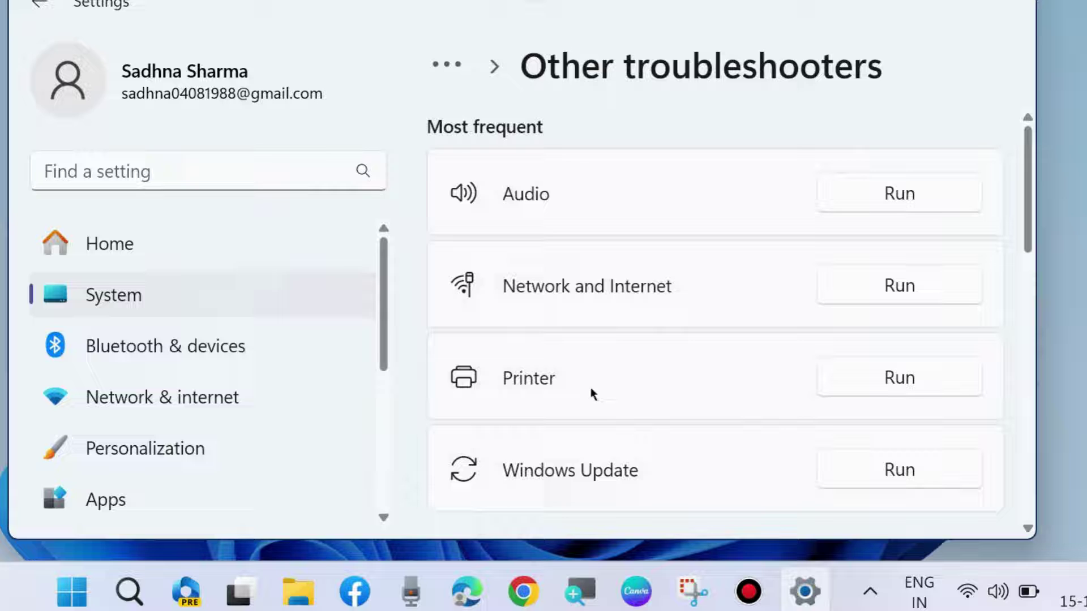
{"action": "scroll", "coordinate": [587, 339], "scroll_direction": "down", "scroll_amount": 8}
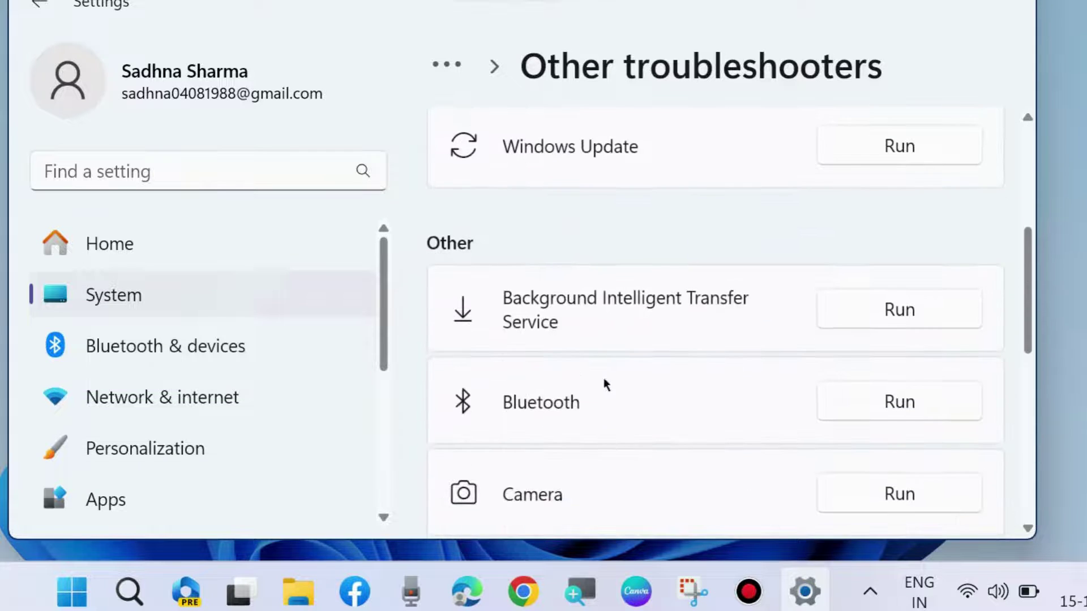
{"action": "scroll", "coordinate": [601, 377], "scroll_direction": "down", "scroll_amount": 5}
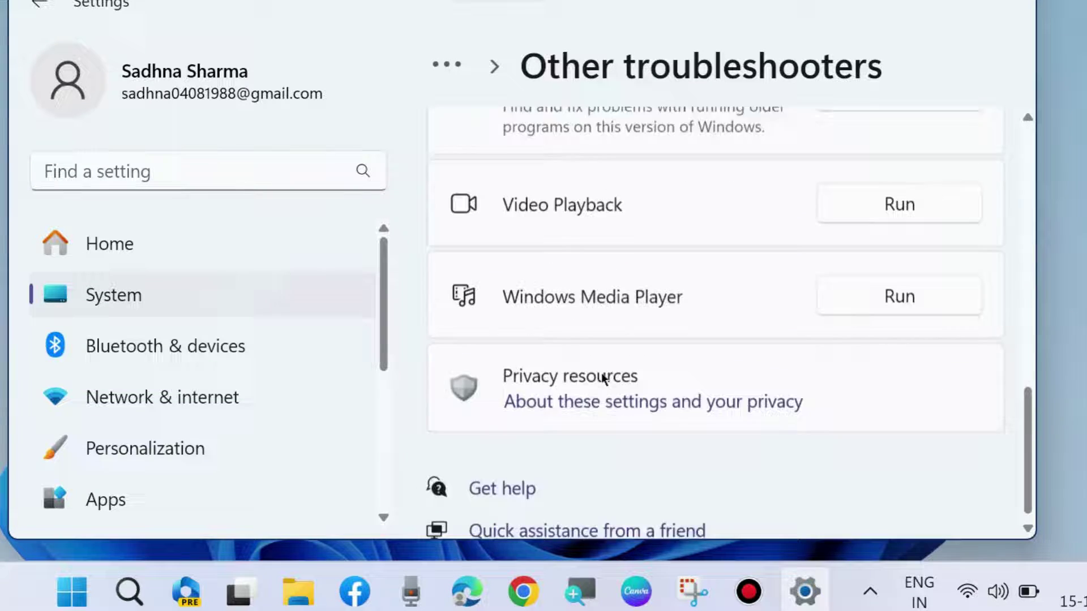
{"action": "scroll", "coordinate": [605, 380], "scroll_direction": "up", "scroll_amount": 12}
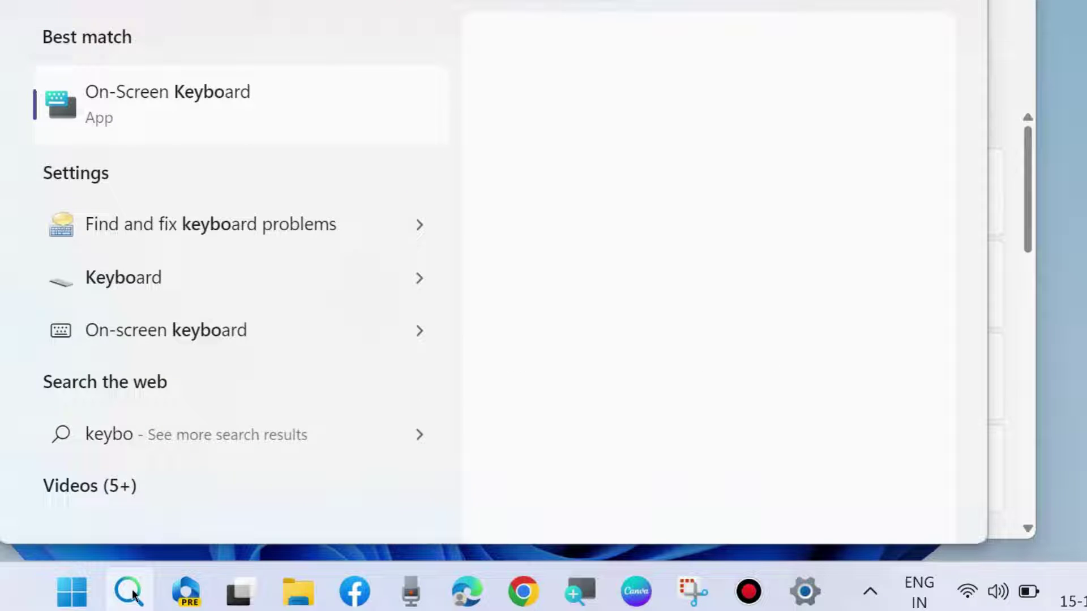
Search for the keyboard troubleshooter and launch 'Find and fix keyboard problems'
{"action": "type", "text": "ard"}
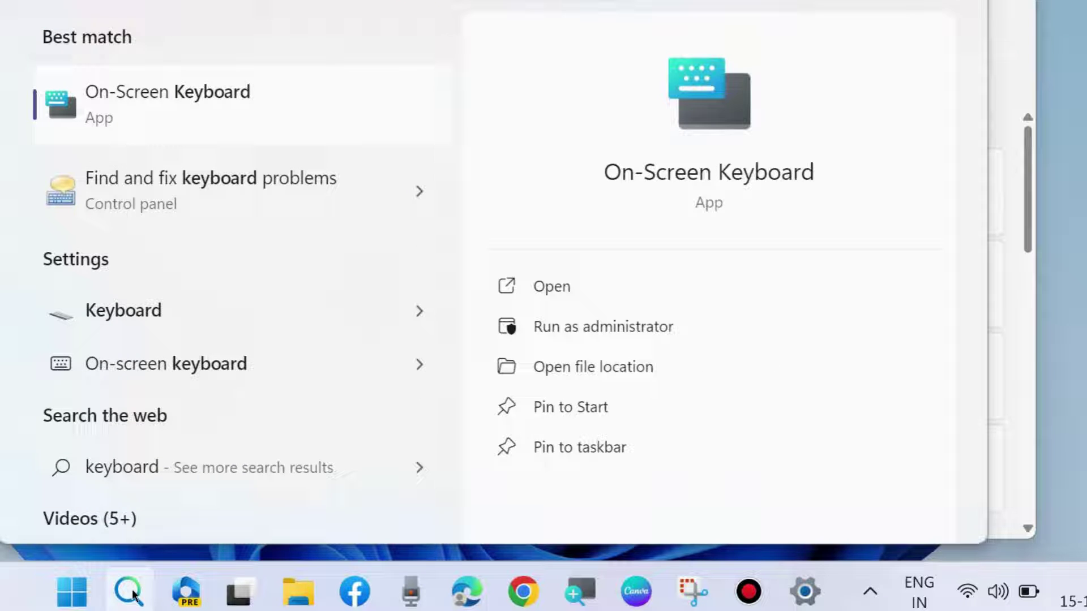
{"action": "type", "text": " tr"}
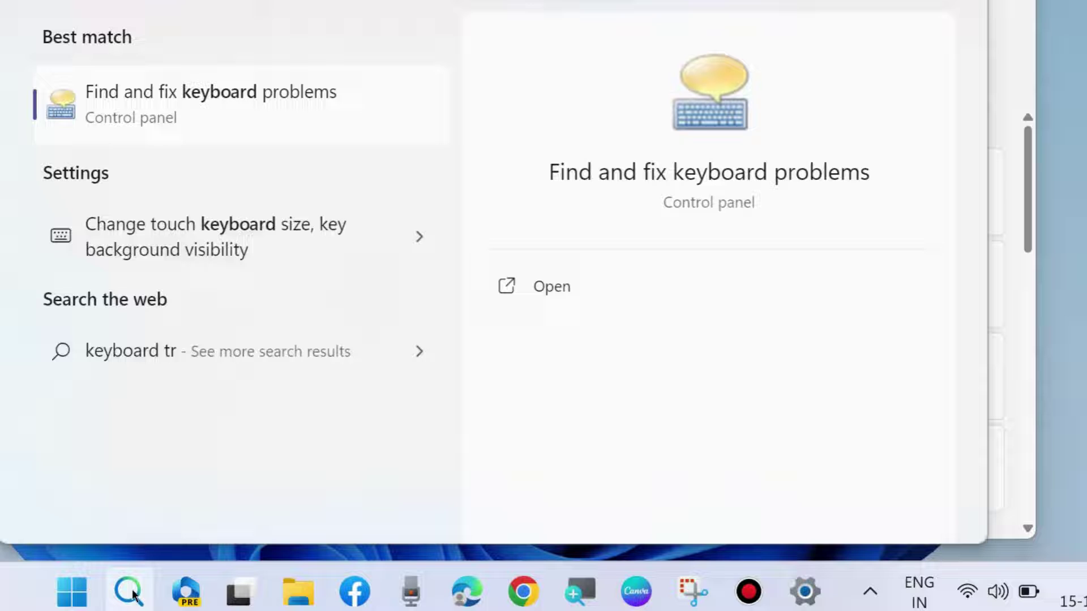
{"action": "type", "text": "oublesshoot"}
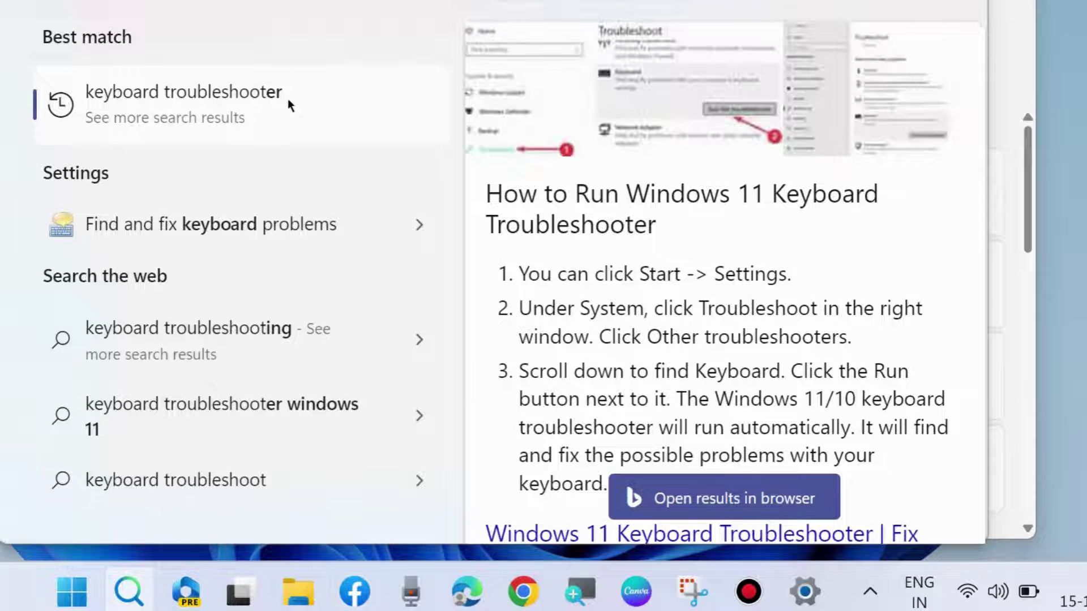
{"action": "key", "text": "BackSpace"}
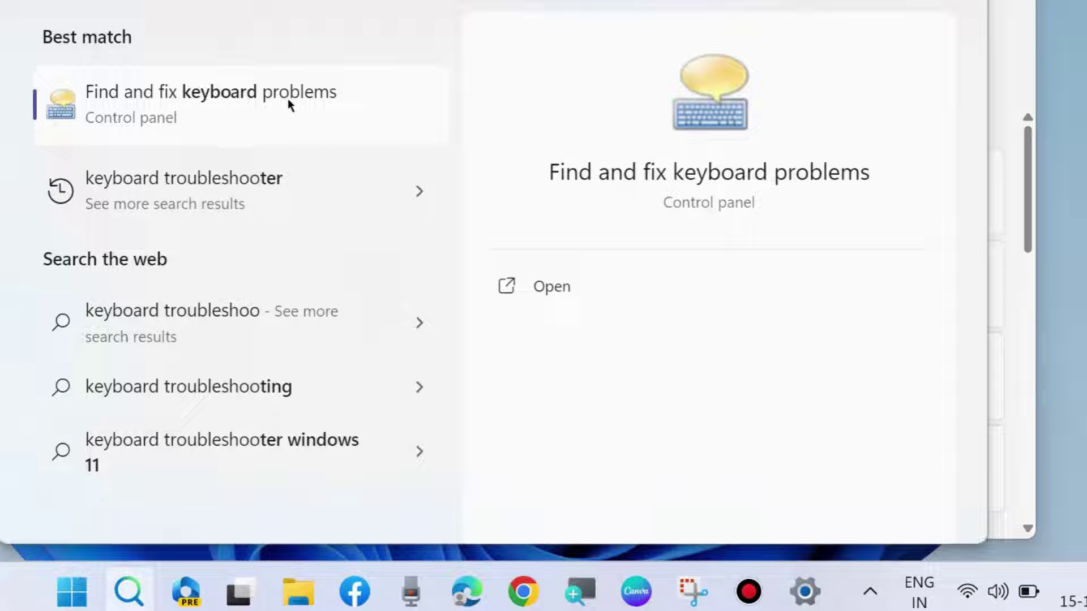
{"action": "left_click", "coordinate": [184, 99]}
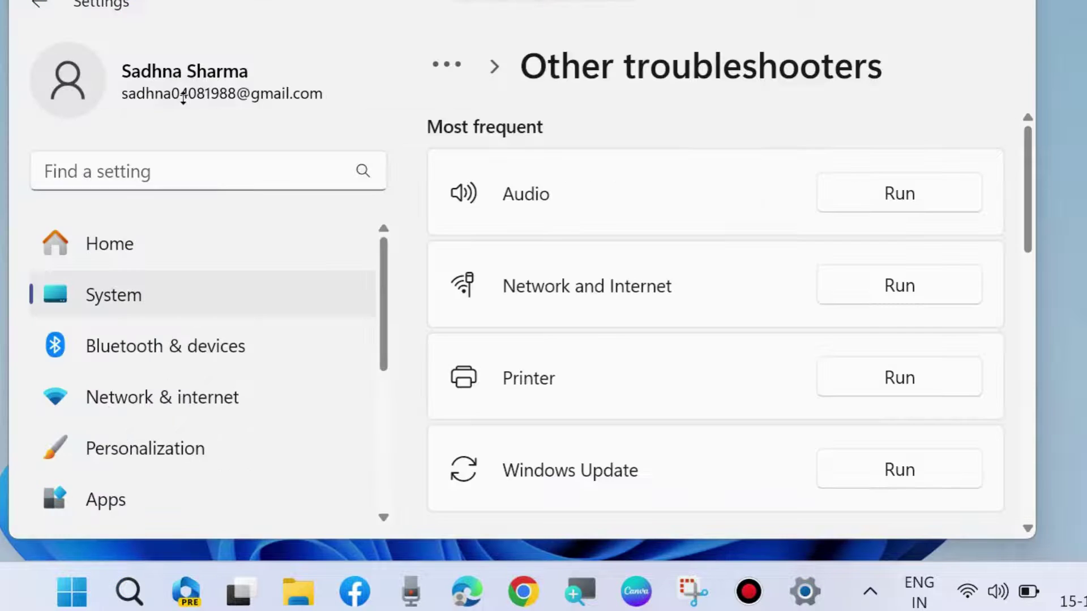
Run the keyboard troubleshooter to completion with no changes needed, then close it and Settings
{"action": "left_click_drag", "start_coordinate": [536, 0], "coordinate": [538, 3]}
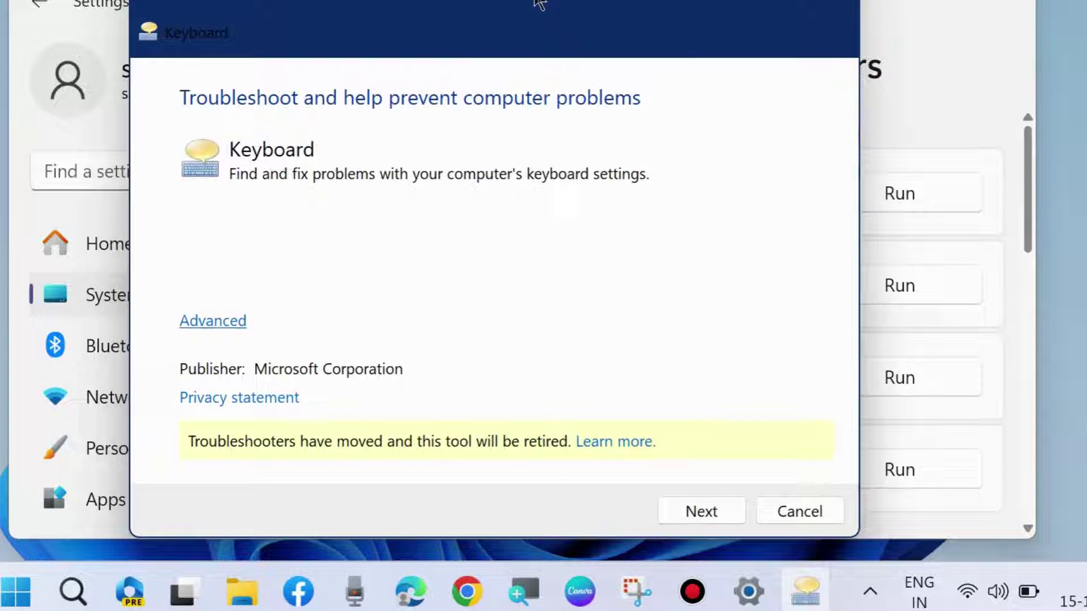
{"action": "left_click", "coordinate": [702, 512]}
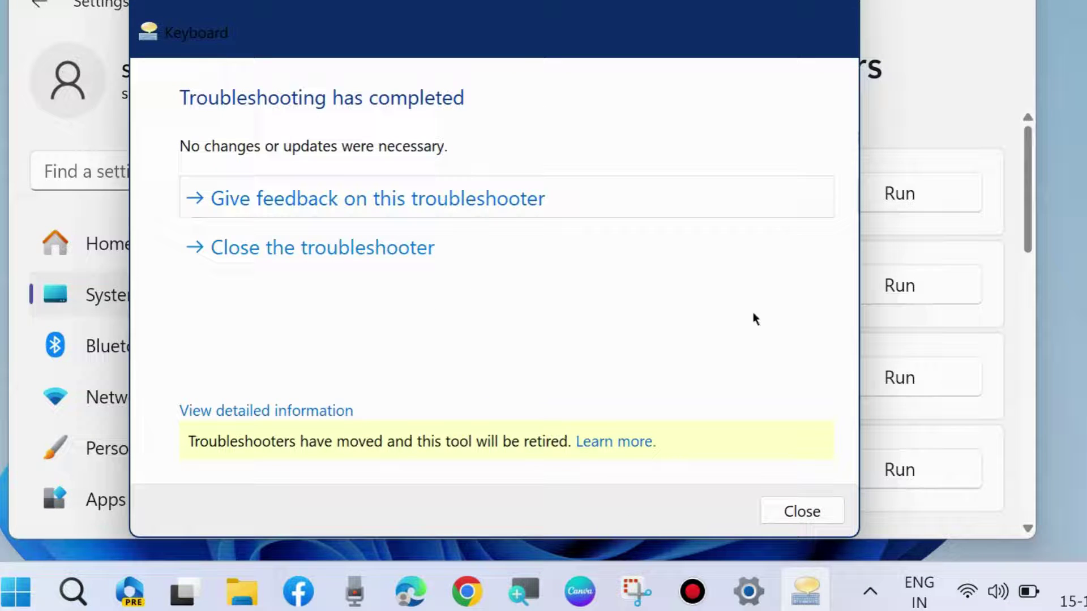
{"action": "left_click", "coordinate": [791, 512]}
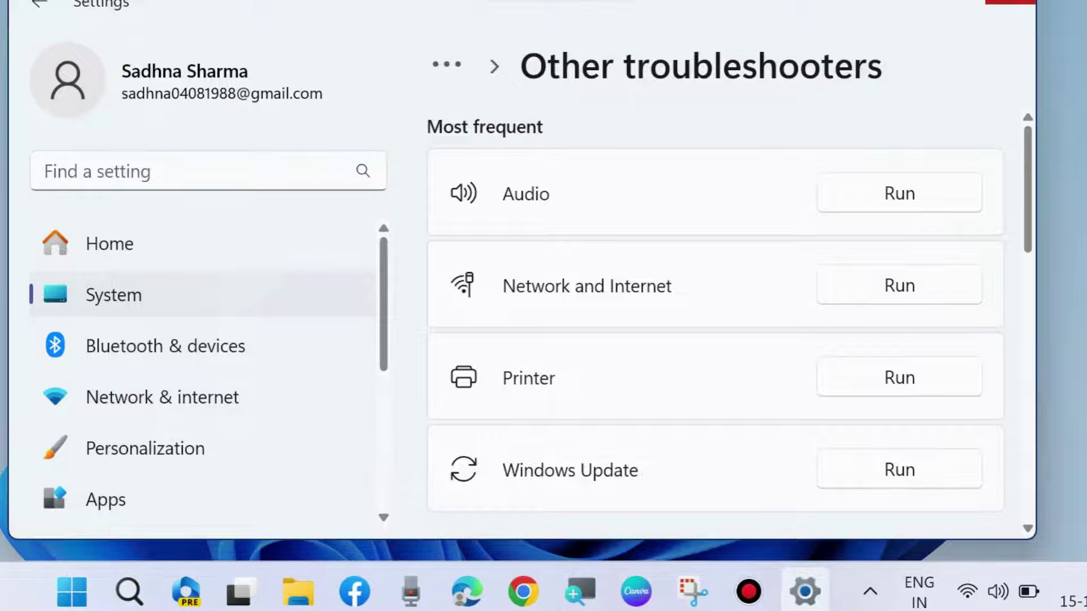
{"action": "left_click", "coordinate": [1010, 2]}
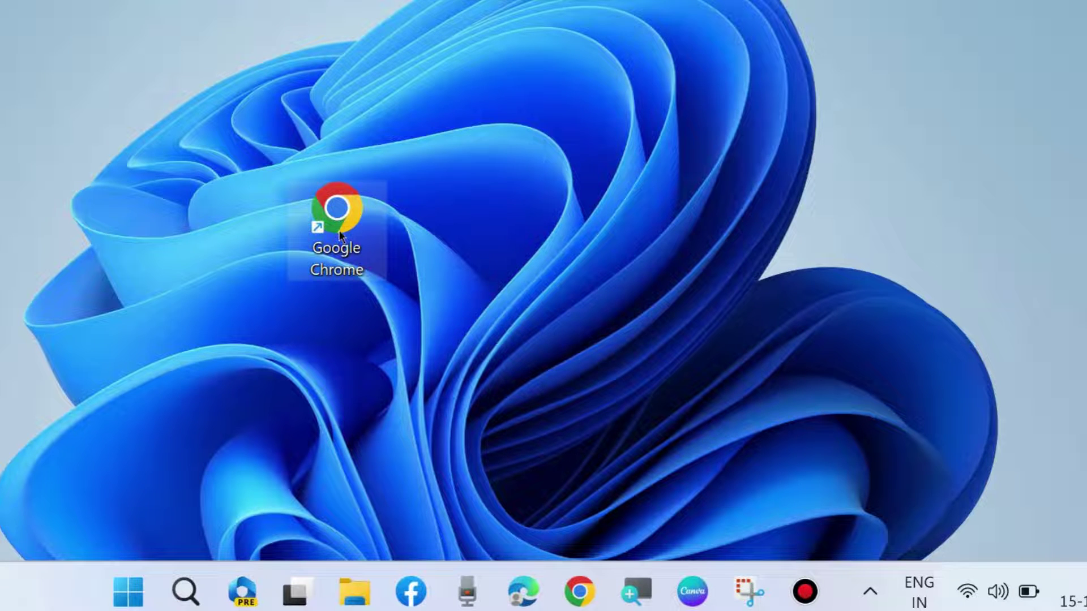
Tick 'Run this program as an administrator' on the Chrome shortcut's Compatibility tab and apply
{"action": "right_click", "coordinate": [341, 236]}
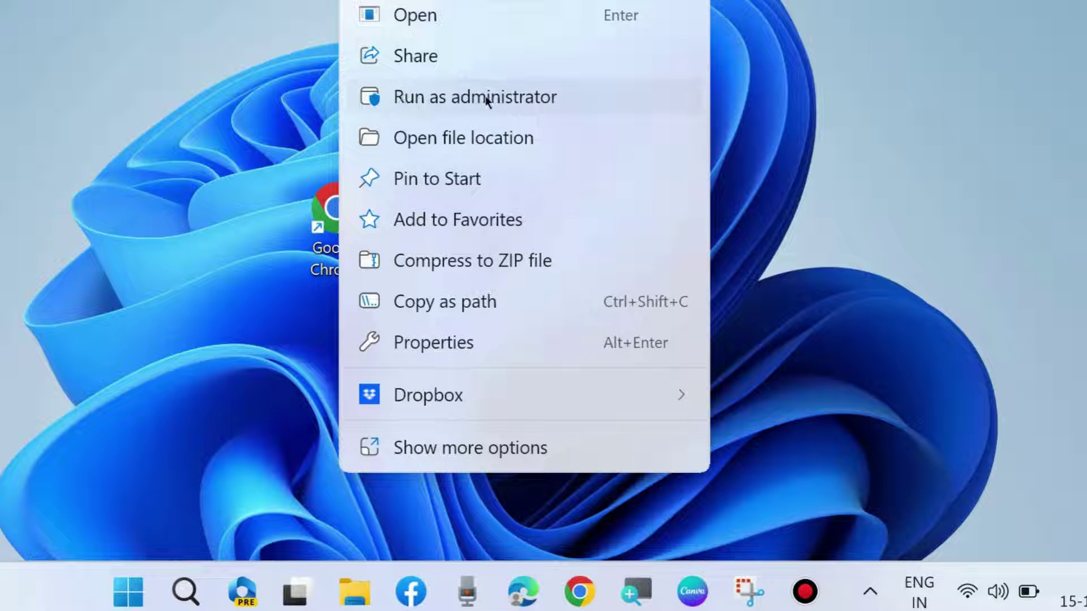
{"action": "left_click", "coordinate": [436, 345]}
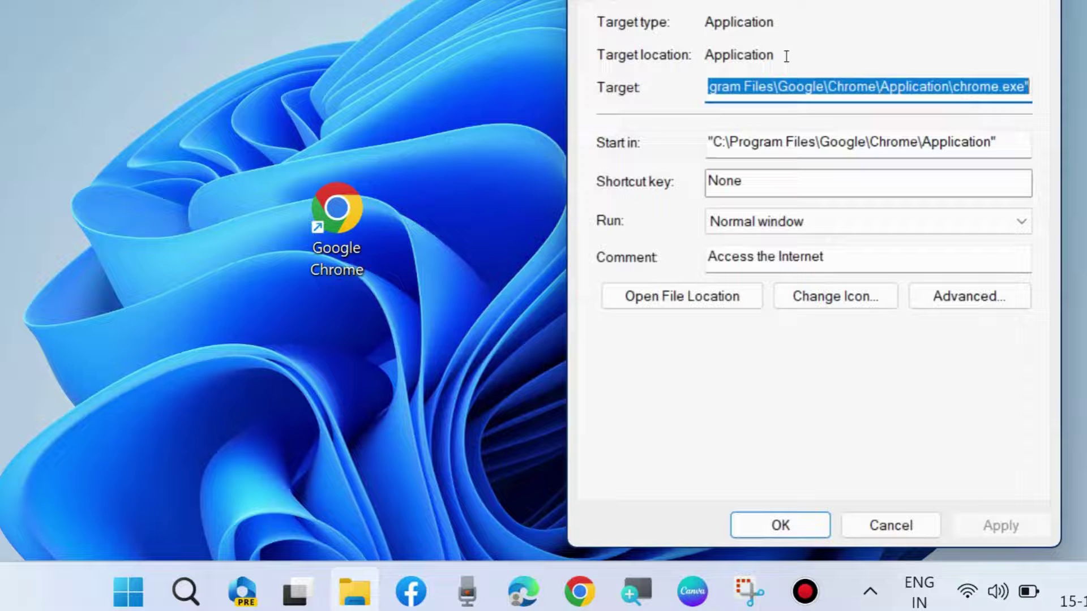
{"action": "left_click_drag", "start_coordinate": [849, 5], "coordinate": [654, 0]}
{"action": "left_click", "coordinate": [759, 79]}
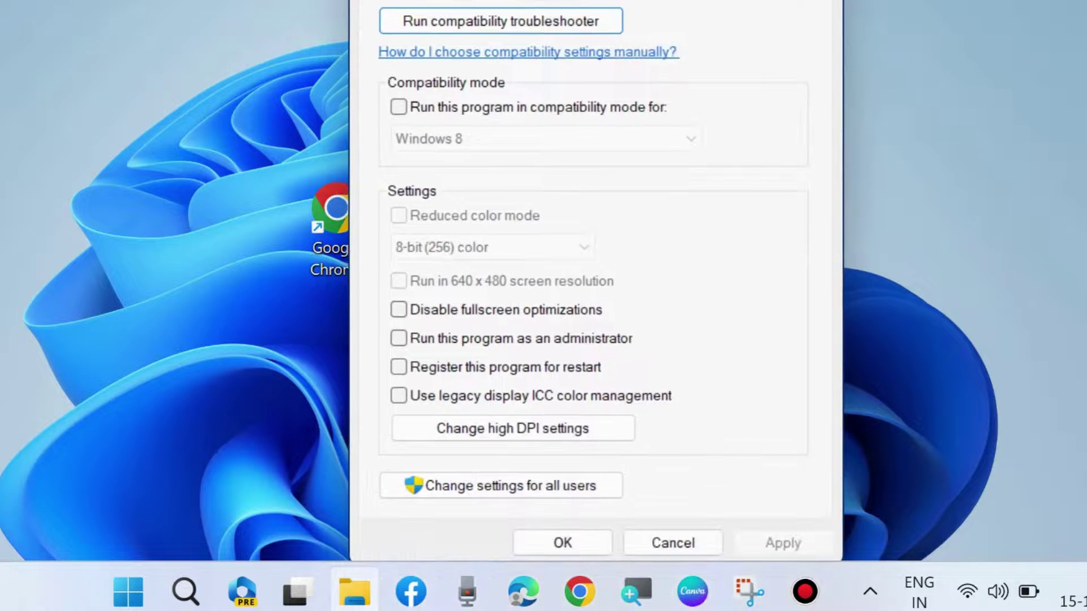
{"action": "left_click", "coordinate": [398, 338]}
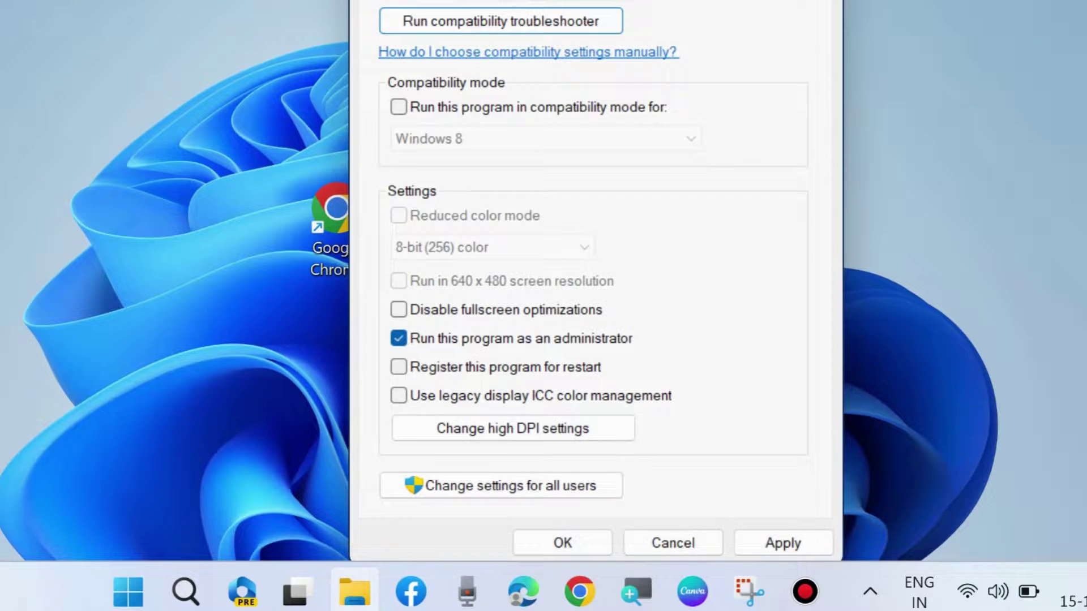
{"action": "key", "text": "Return"}
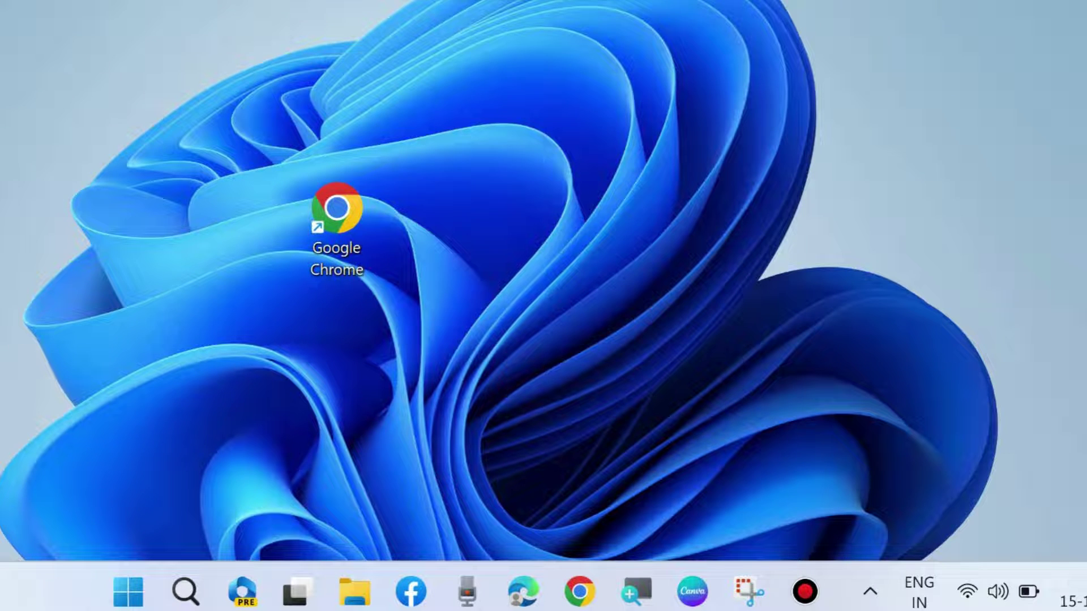
{"action": "right_click", "coordinate": [127, 580]}
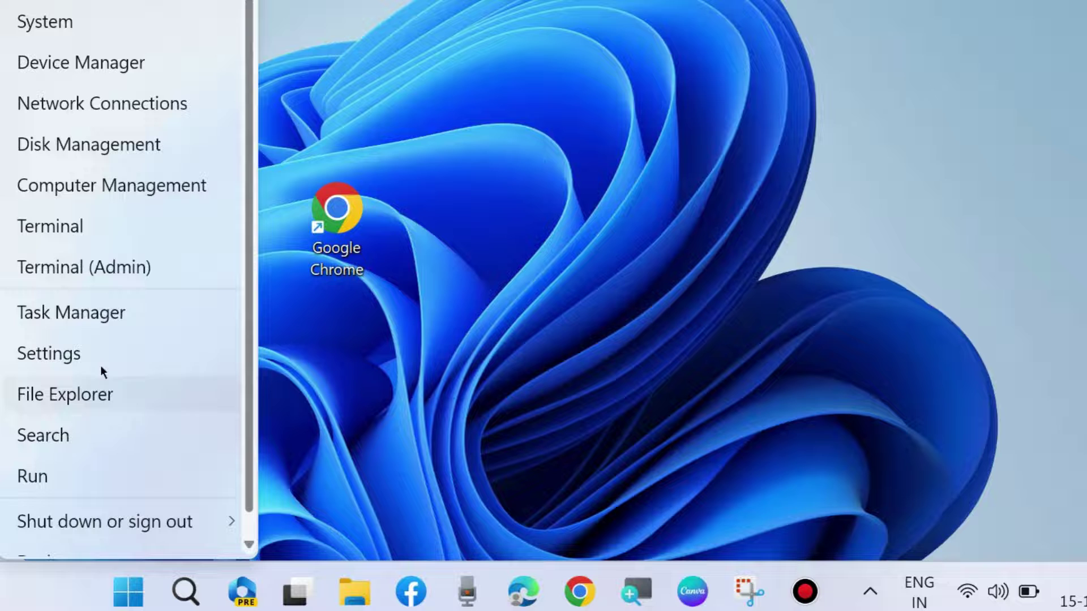
{"action": "left_click", "coordinate": [66, 356]}
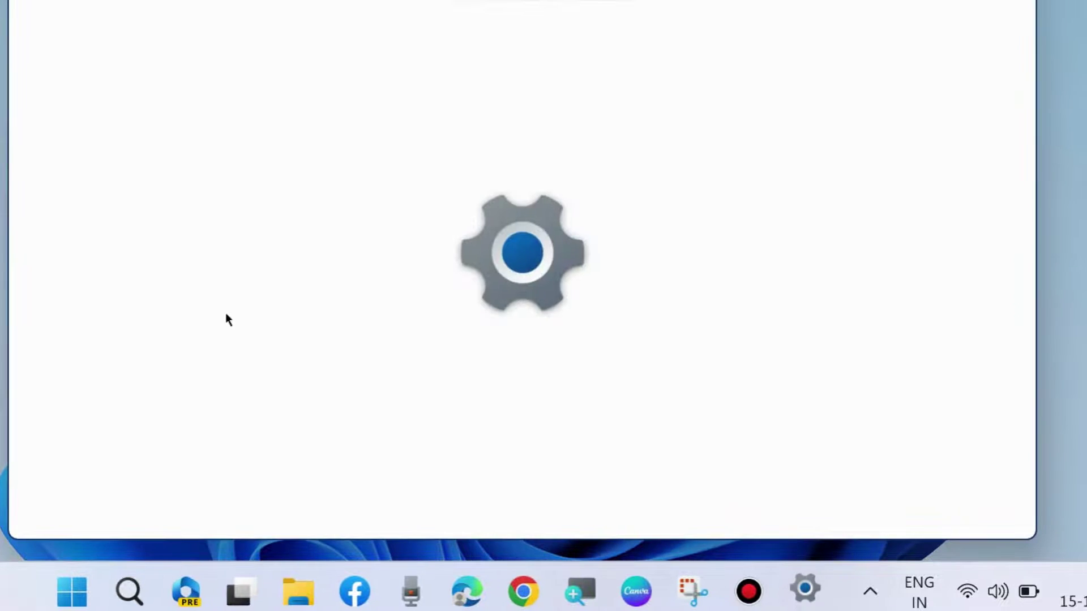
{"action": "scroll", "coordinate": [127, 357], "scroll_direction": "down", "scroll_amount": 1}
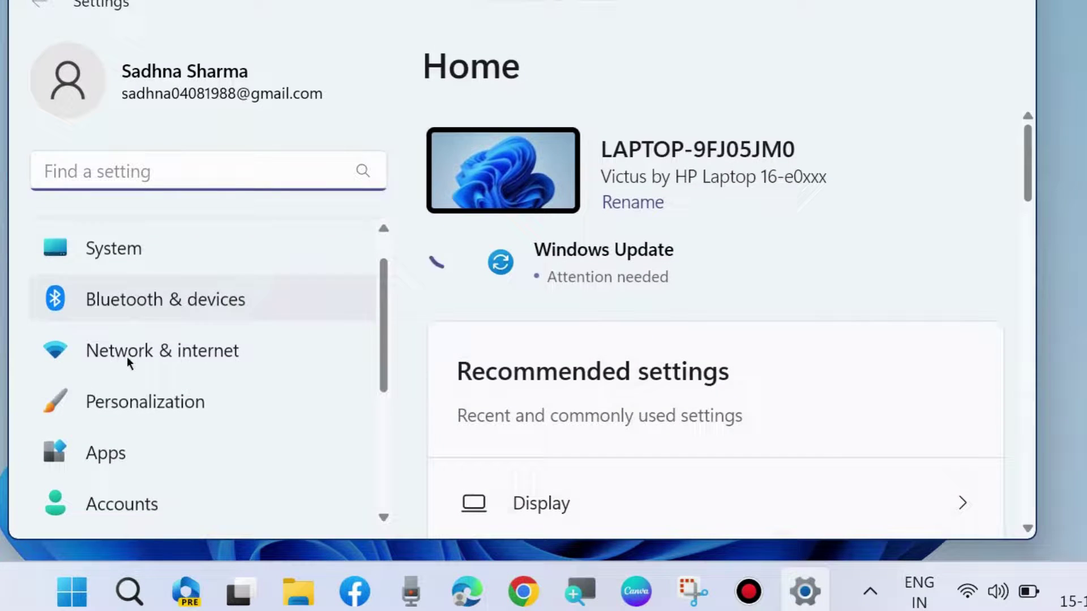
{"action": "left_click", "coordinate": [103, 453]}
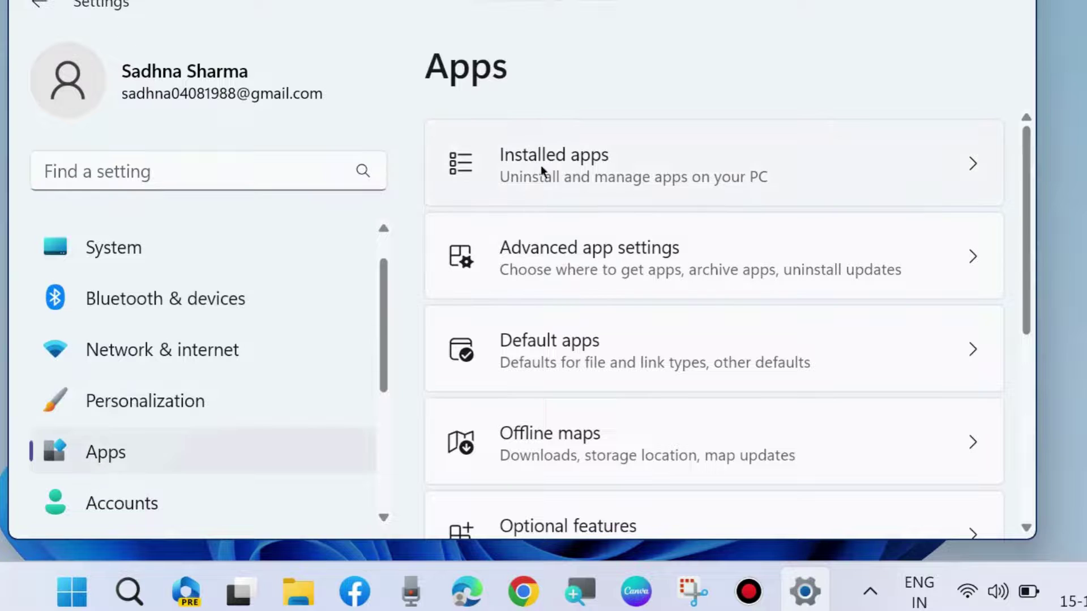
{"action": "left_click", "coordinate": [542, 168]}
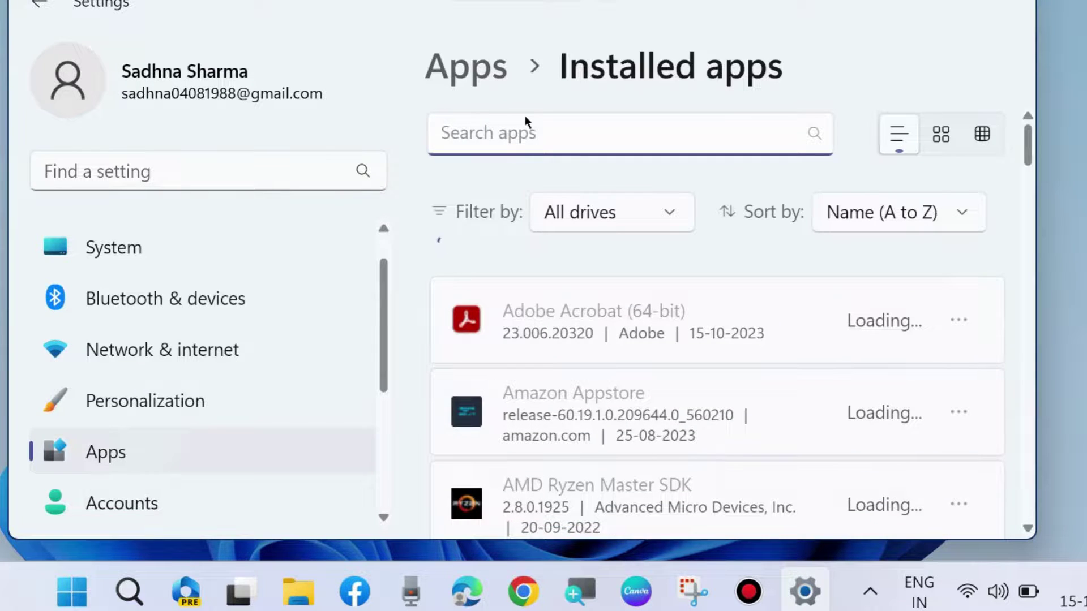
{"action": "type", "text": "chr"}
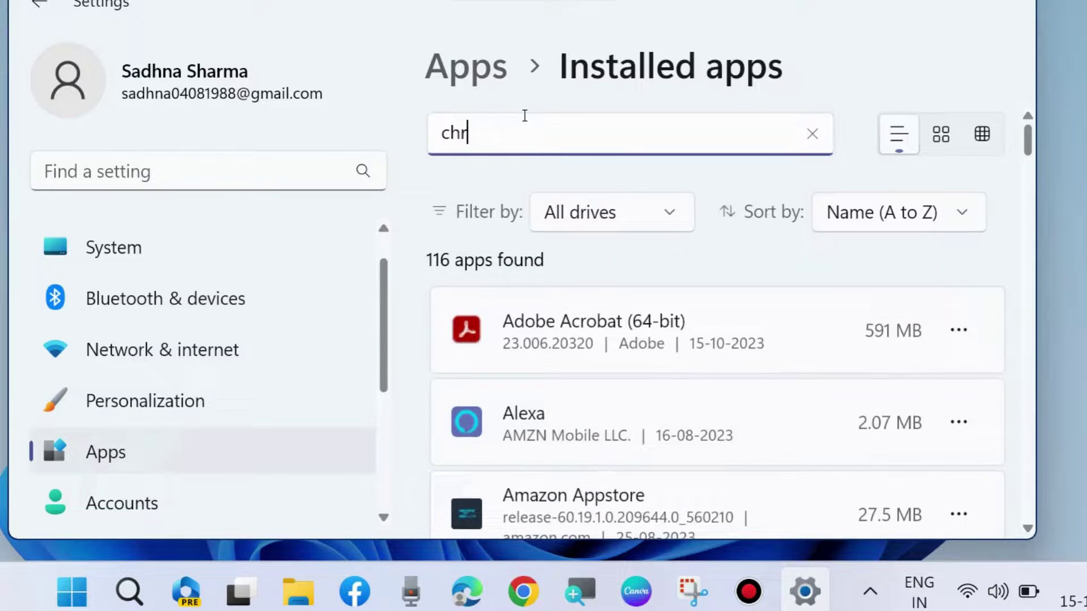
{"action": "type", "text": "ome"}
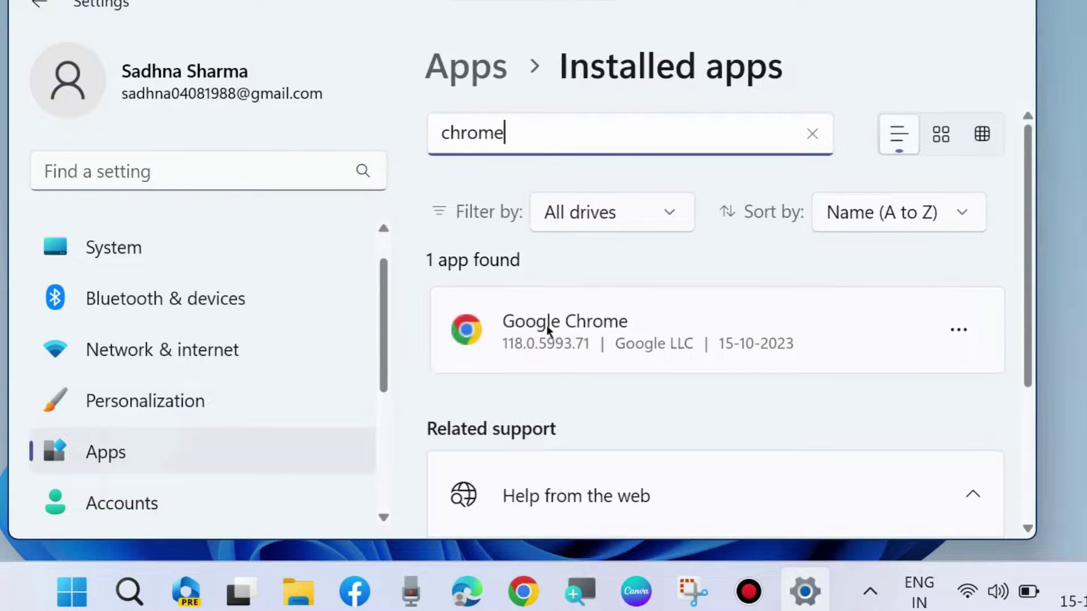
{"action": "left_click", "coordinate": [959, 330]}
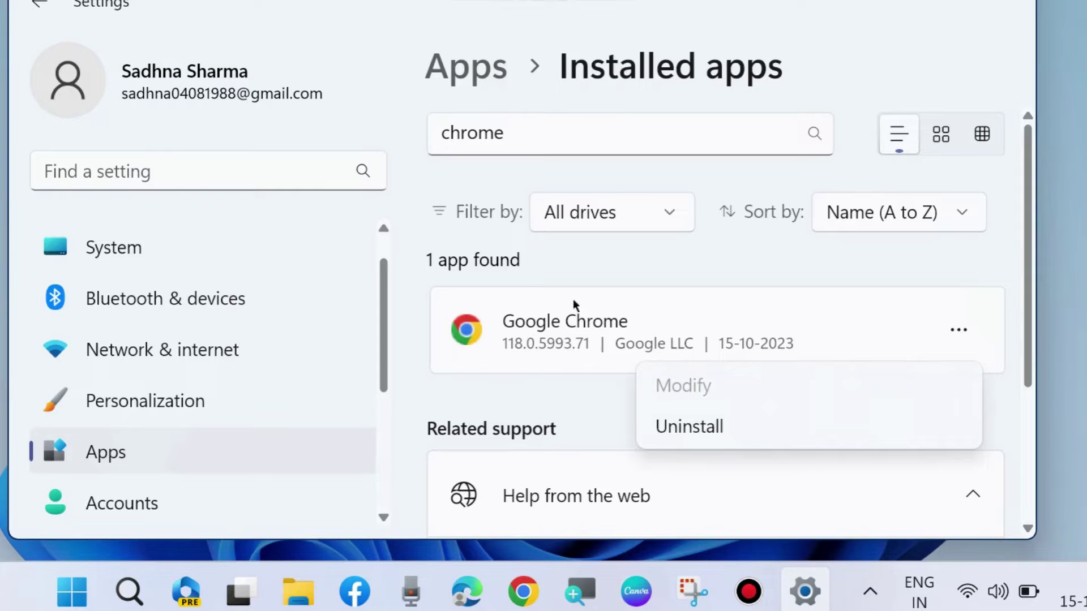
{"action": "left_click", "coordinate": [802, 32]}
{"action": "left_click", "coordinate": [984, 13]}
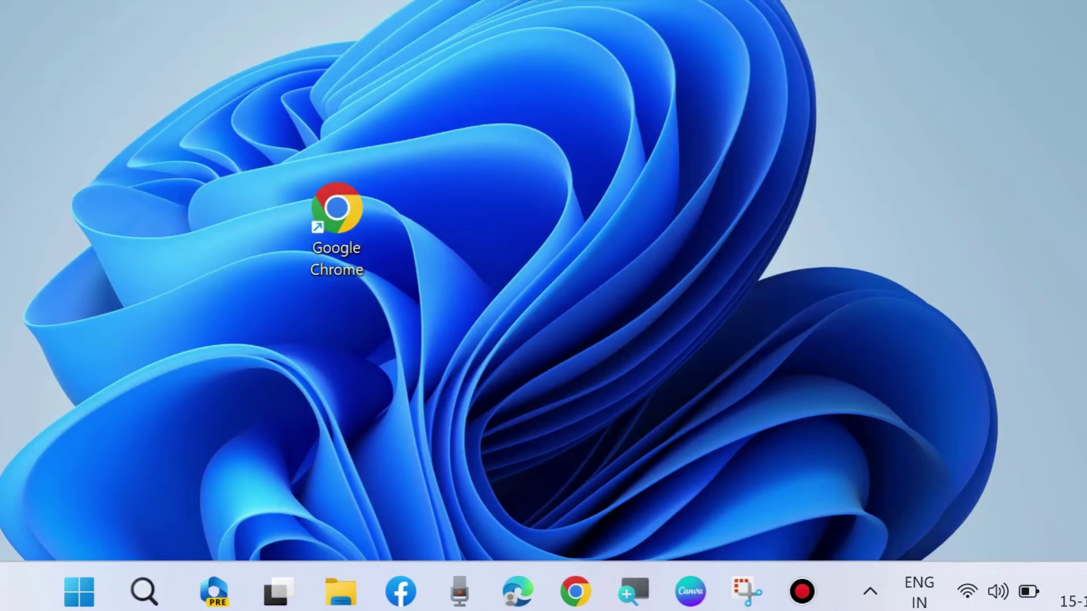